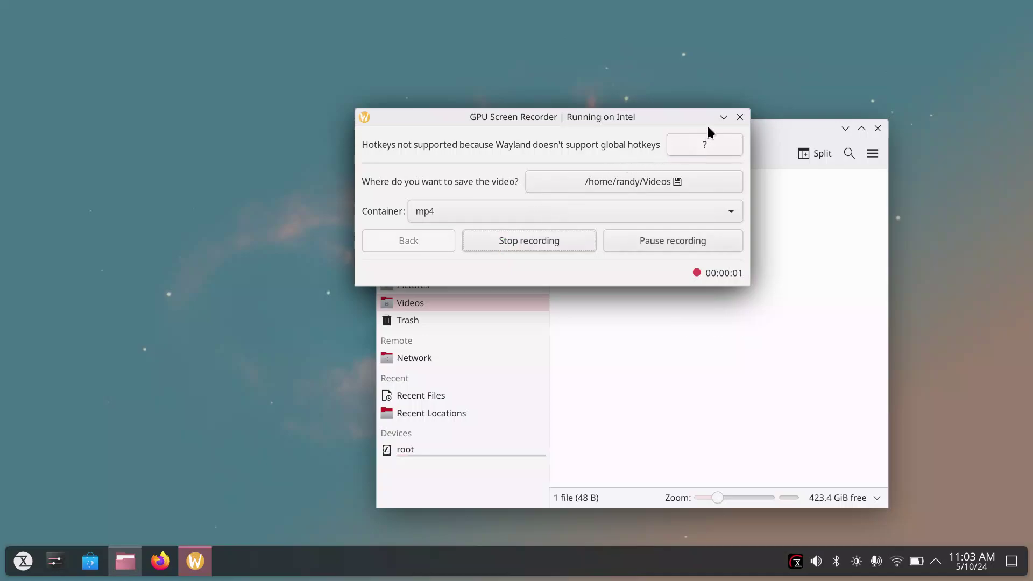
- Minimize GPU Screen Recorder and close the Dolphin Videos window to reveal the bare desktop
{"action": "left_click", "coordinate": [726, 113]}
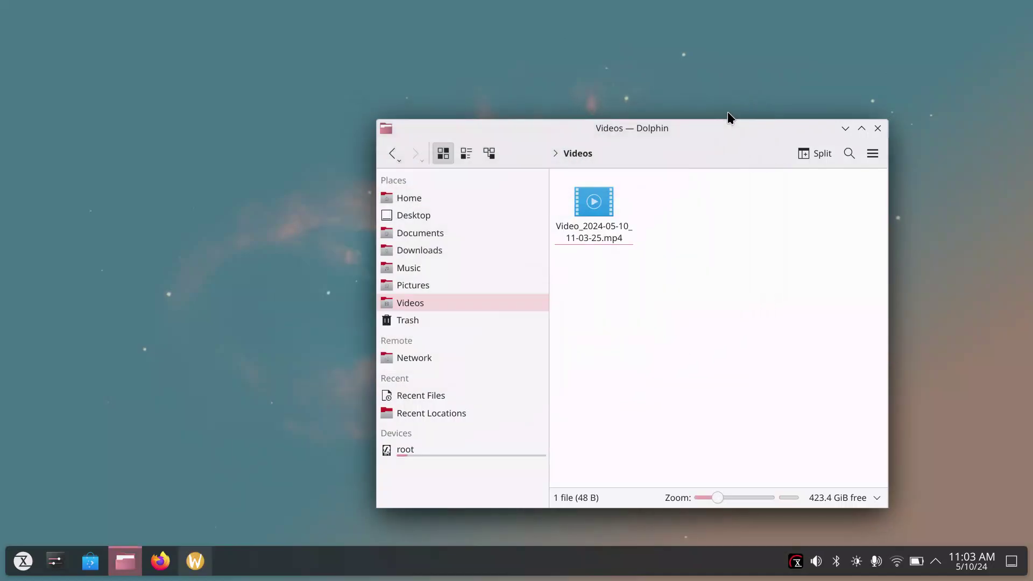
{"action": "left_click", "coordinate": [877, 126]}
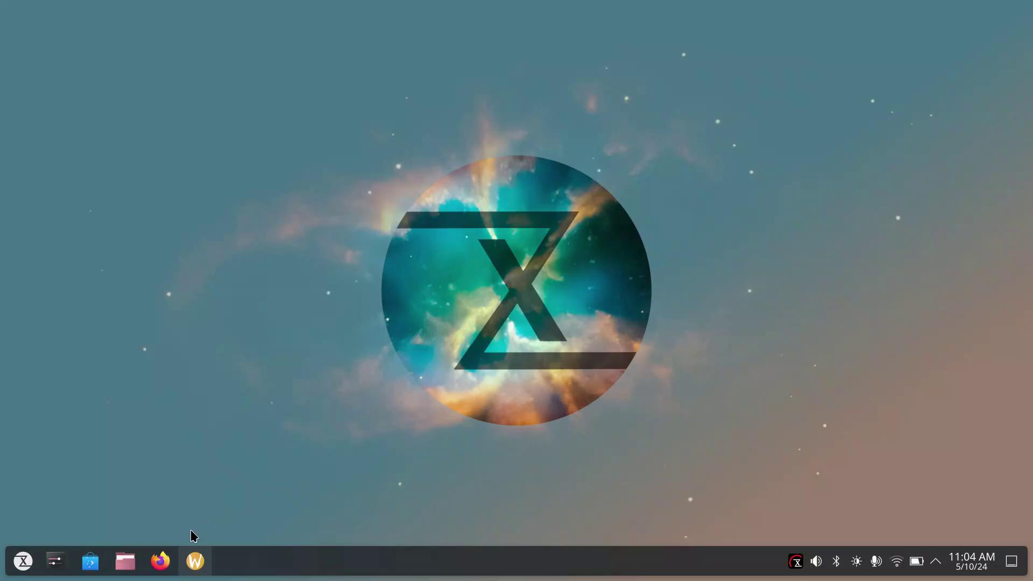
{"action": "left_click", "coordinate": [24, 569]}
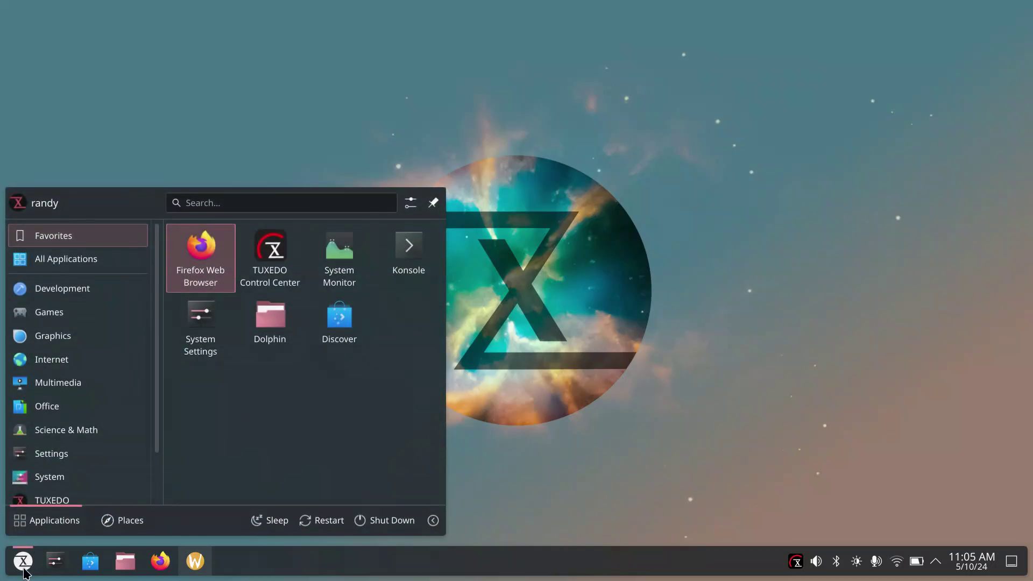
{"action": "left_click", "coordinate": [24, 570]}
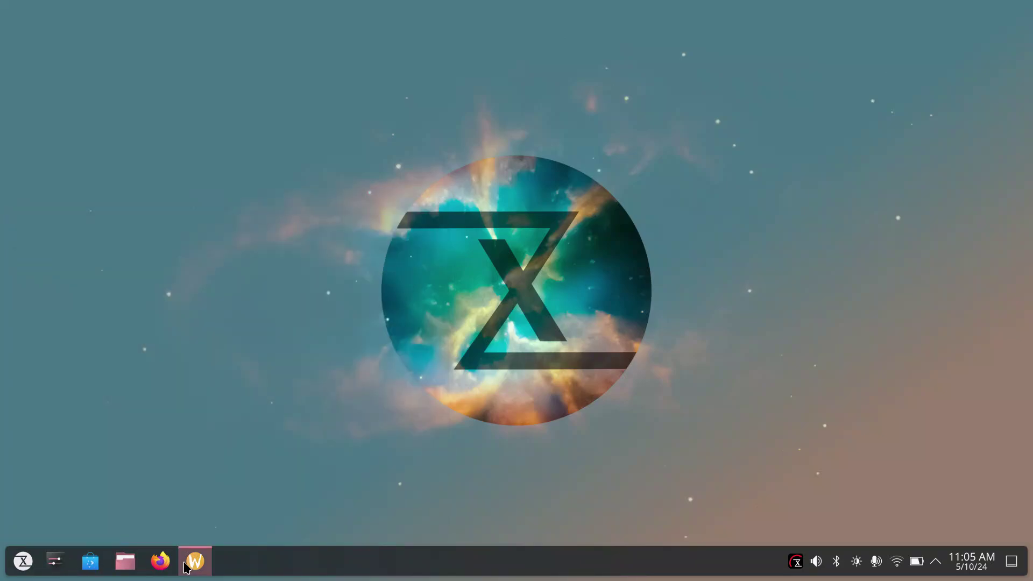
{"action": "mouse_move", "coordinate": [196, 563]}
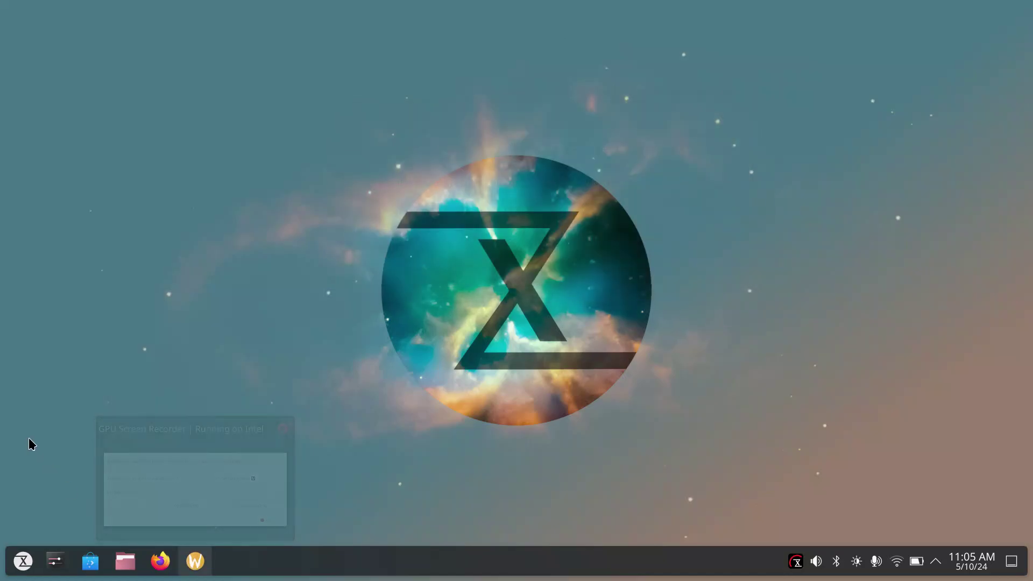
- Launch Discover and open VLC's details page from the Most Popular apps
{"action": "left_click", "coordinate": [91, 562]}
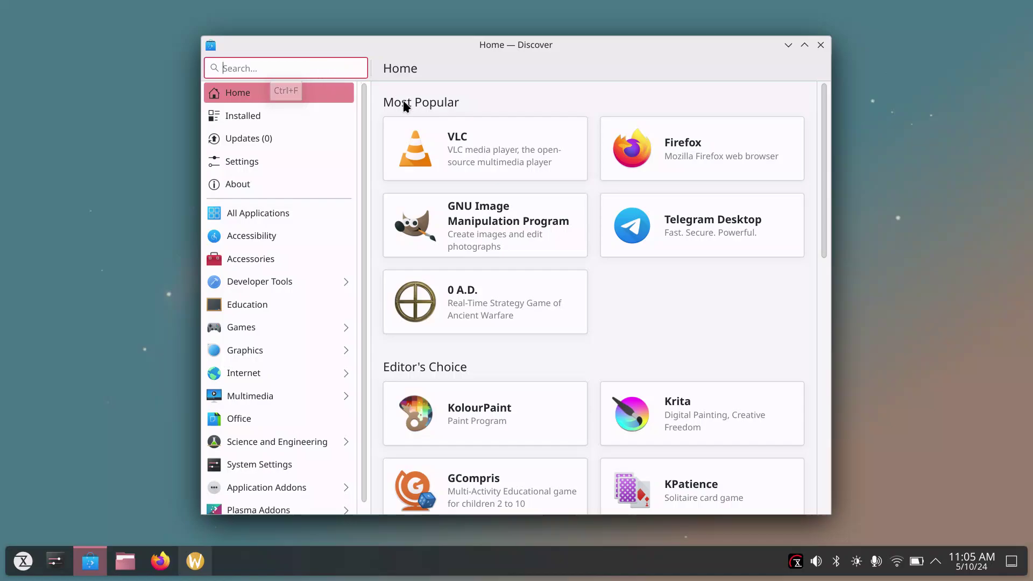
{"action": "left_click", "coordinate": [434, 131]}
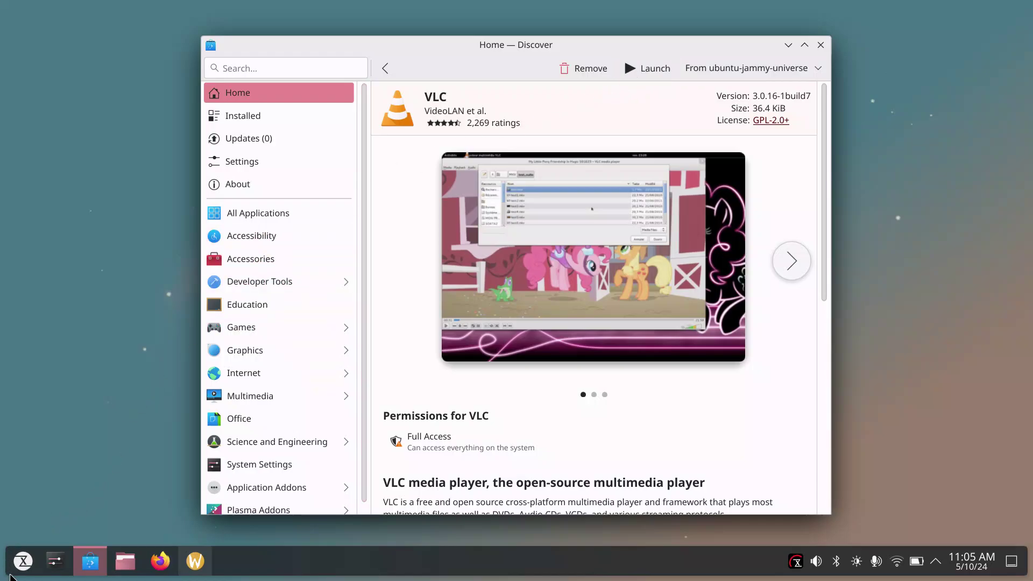
- Browse the launcher's Games, Graphics, Internet, Multimedia and Office categories, ending on Settings
{"action": "left_click", "coordinate": [16, 572]}
{"action": "mouse_move", "coordinate": [68, 474]}
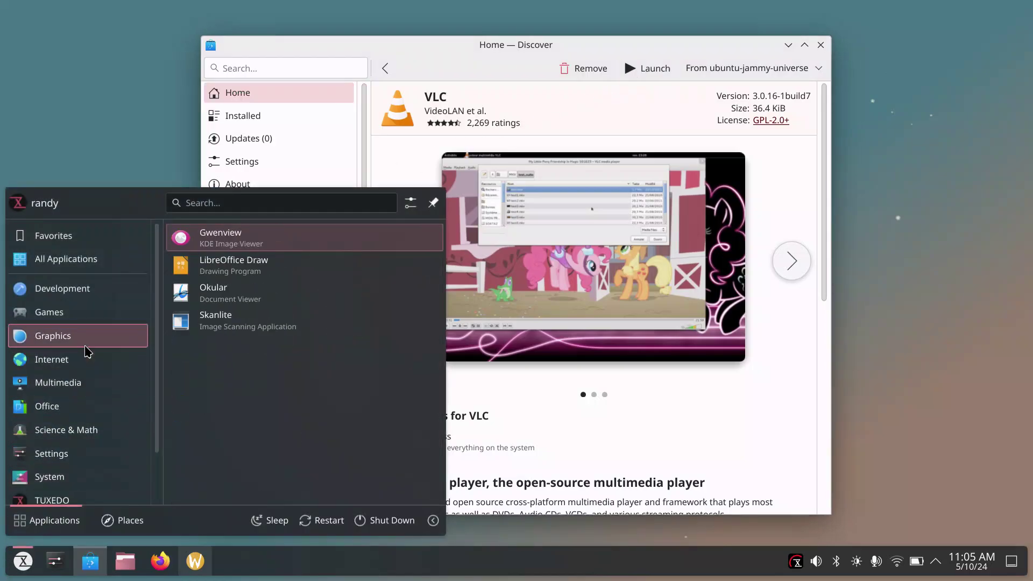
{"action": "mouse_move", "coordinate": [85, 289]}
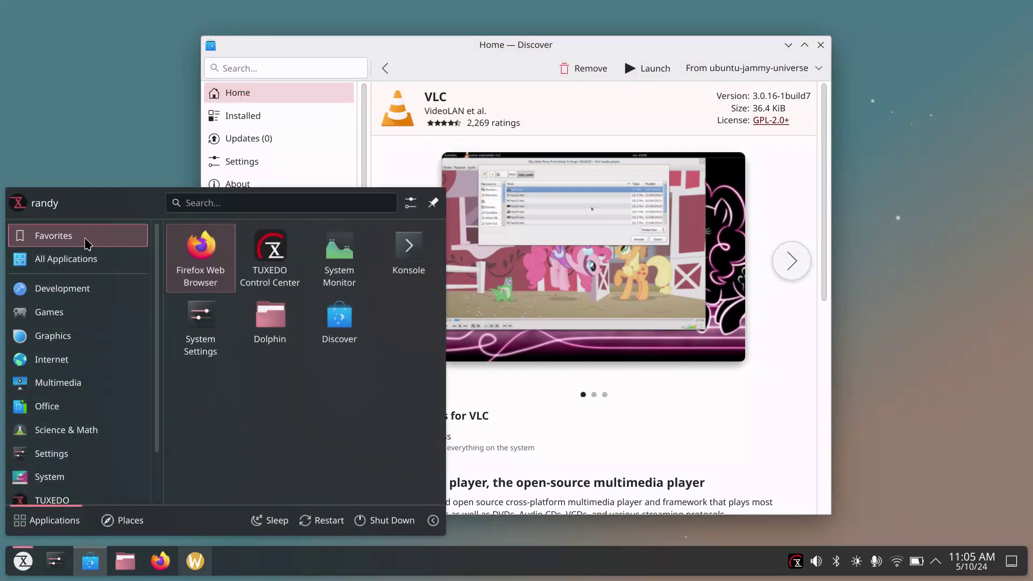
{"action": "mouse_move", "coordinate": [70, 307]}
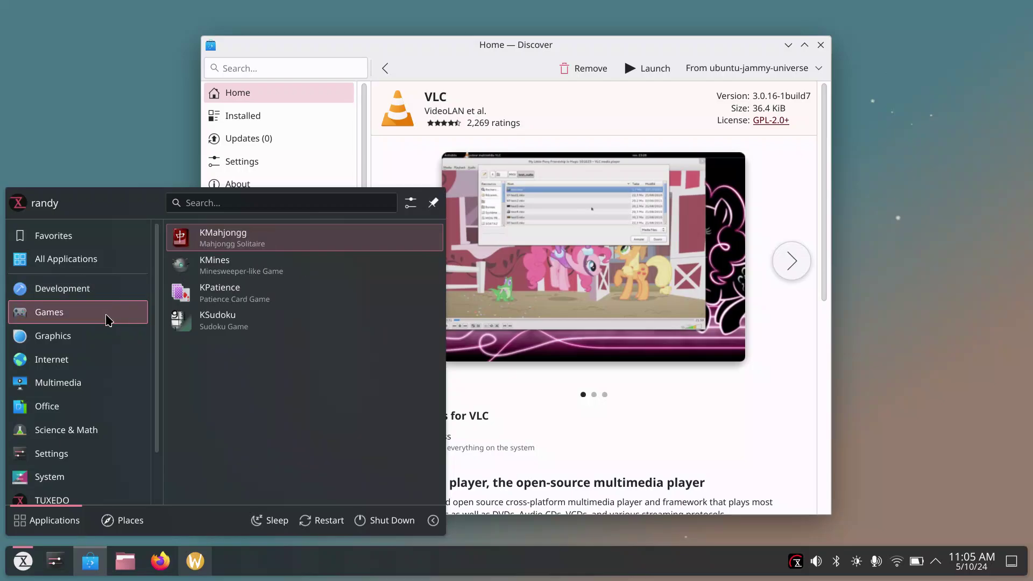
{"action": "mouse_move", "coordinate": [96, 330]}
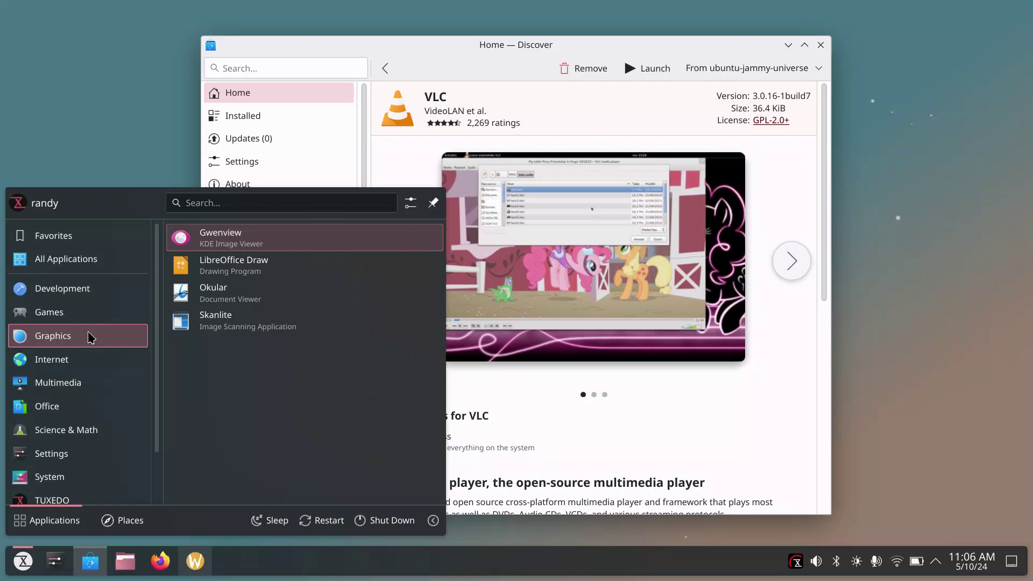
{"action": "mouse_move", "coordinate": [79, 366]}
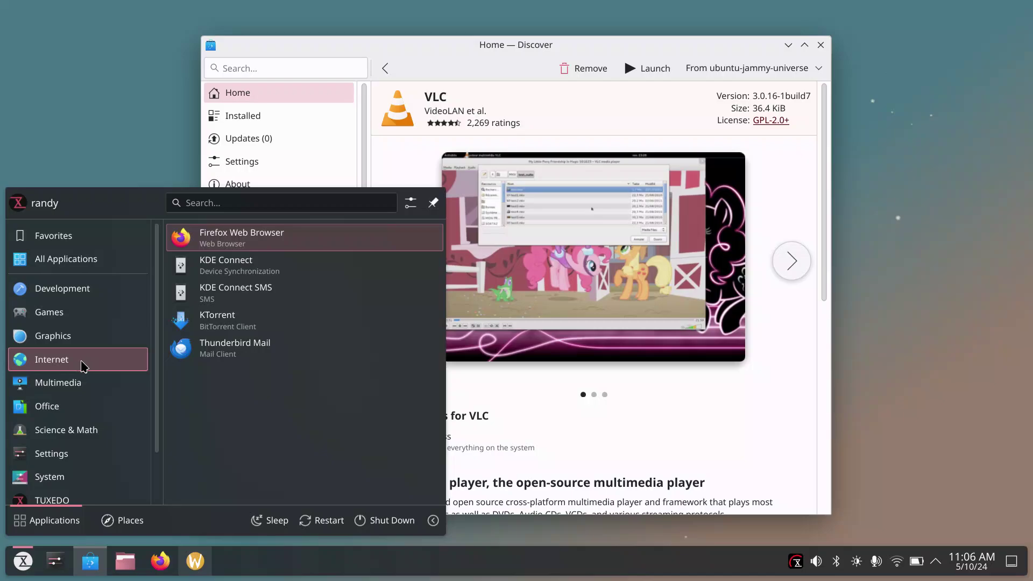
{"action": "mouse_move", "coordinate": [85, 397]}
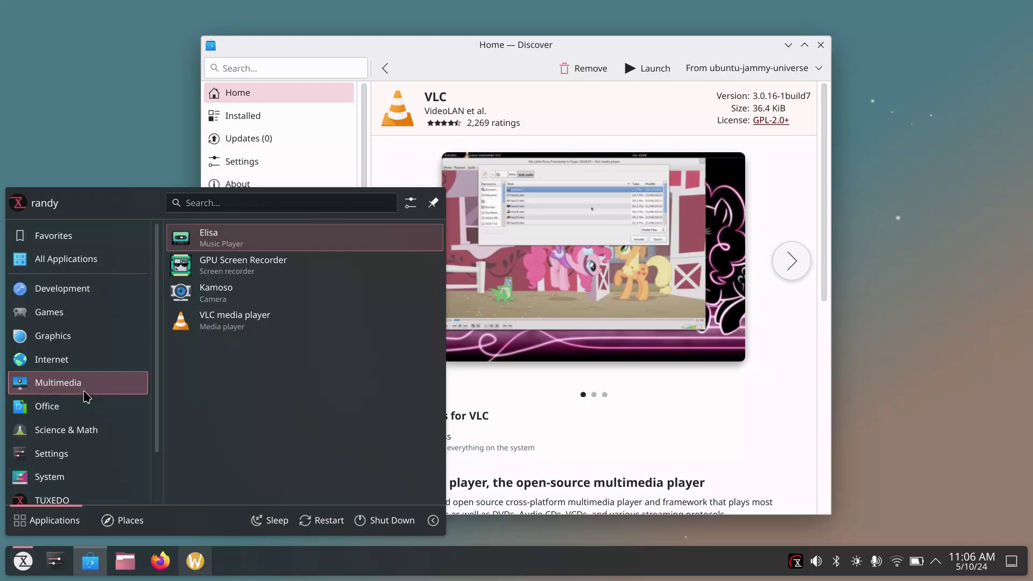
{"action": "mouse_move", "coordinate": [61, 409]}
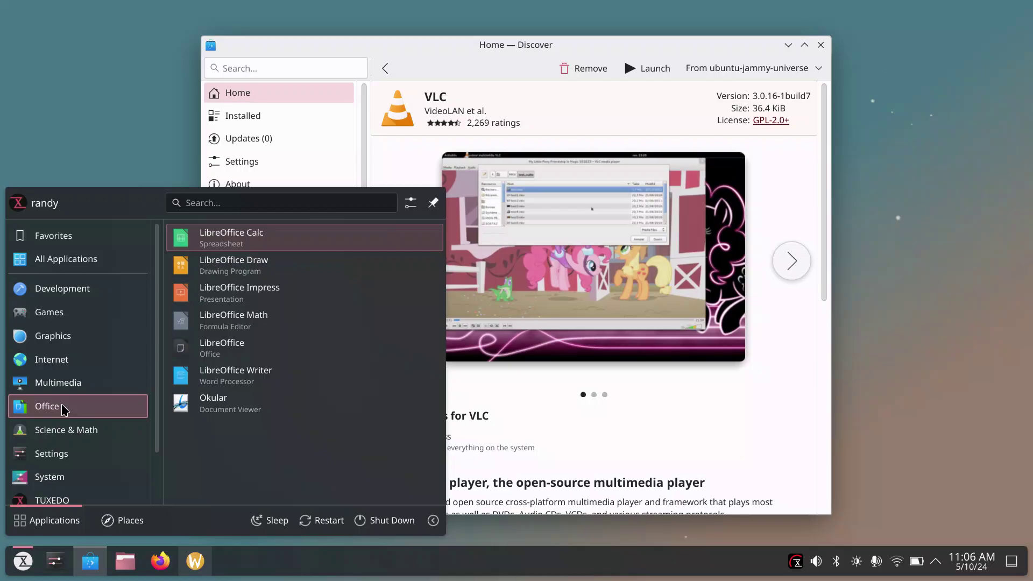
{"action": "mouse_move", "coordinate": [65, 435]}
{"action": "scroll", "coordinate": [64, 434], "scroll_direction": "down", "scroll_amount": 2}
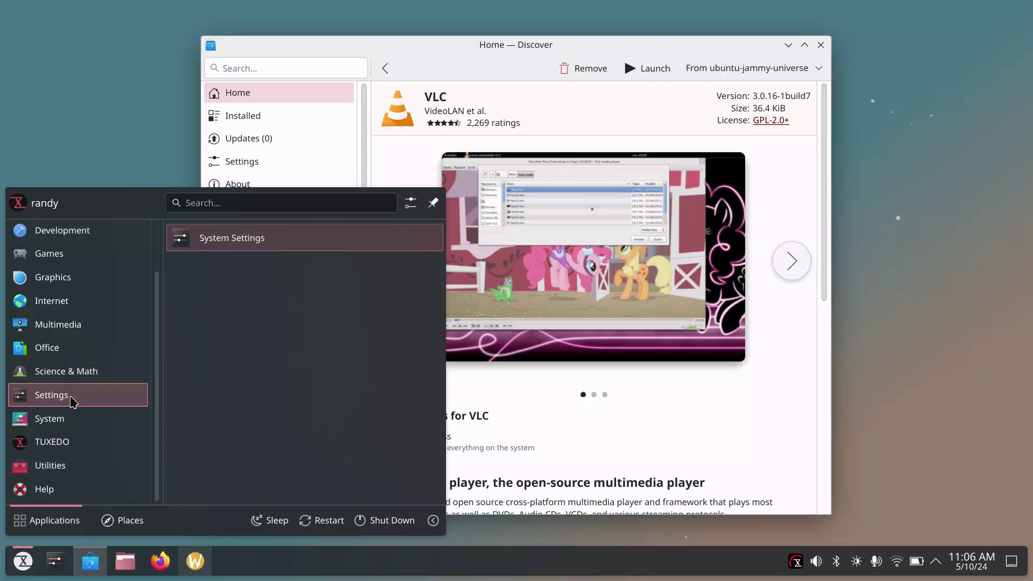
- Apply the Breeze Dark theme from System Settings' Quick Settings, then close System Settings
{"action": "left_click", "coordinate": [279, 238]}
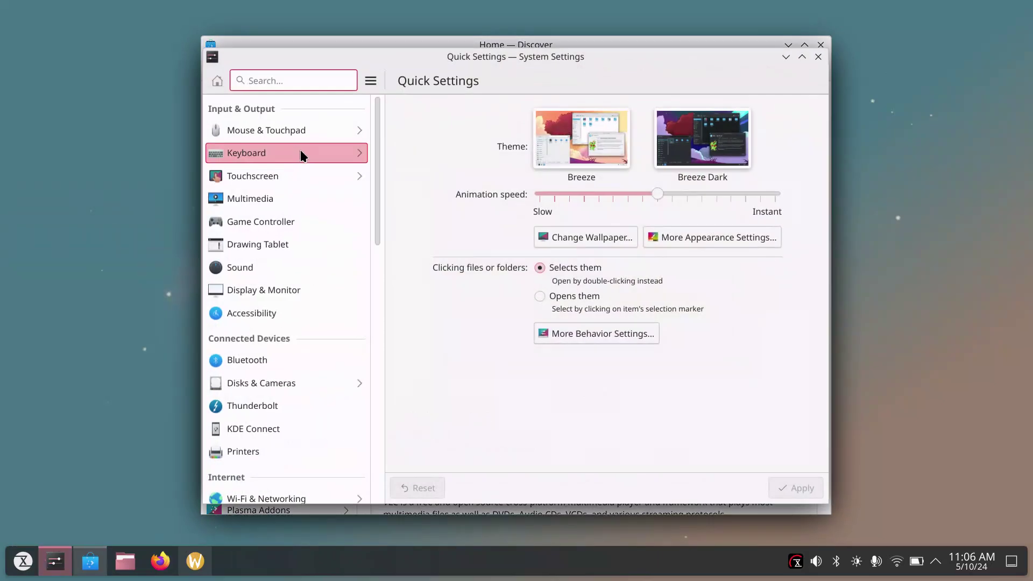
{"action": "left_click_drag", "start_coordinate": [411, 63], "coordinate": [580, 134]}
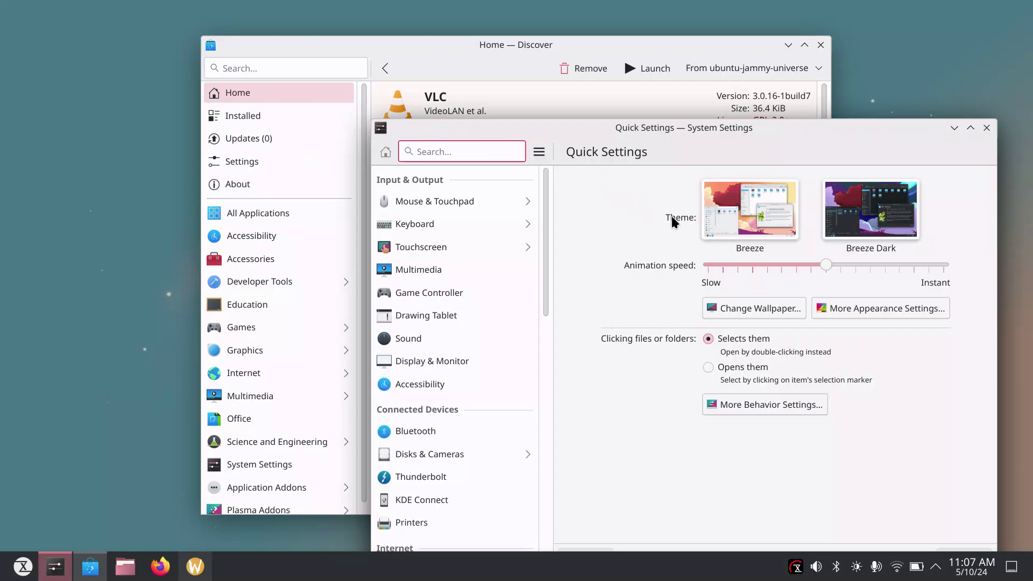
{"action": "left_click", "coordinate": [849, 229]}
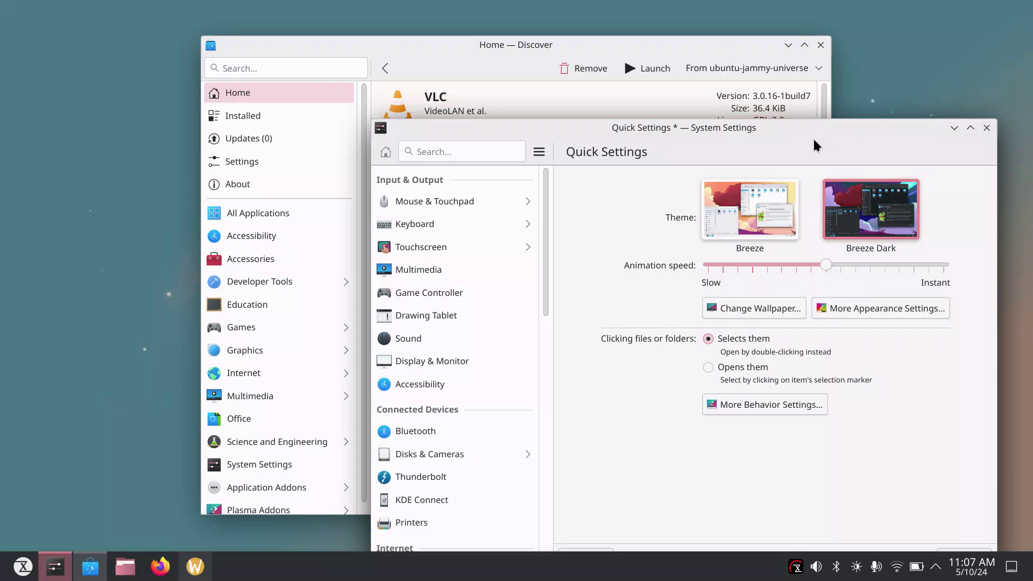
{"action": "left_click_drag", "start_coordinate": [814, 139], "coordinate": [667, 49]}
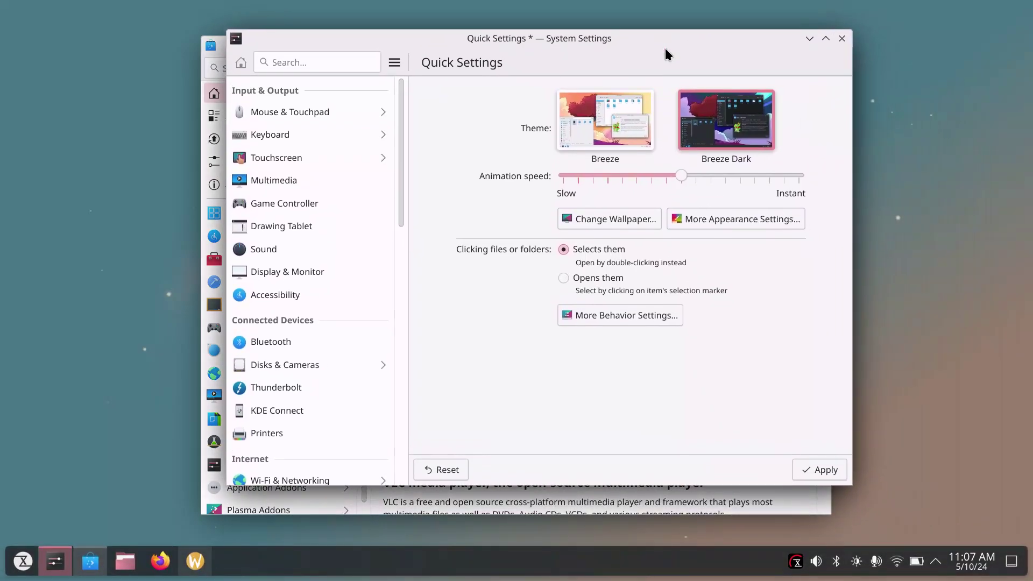
{"action": "left_click", "coordinate": [799, 468]}
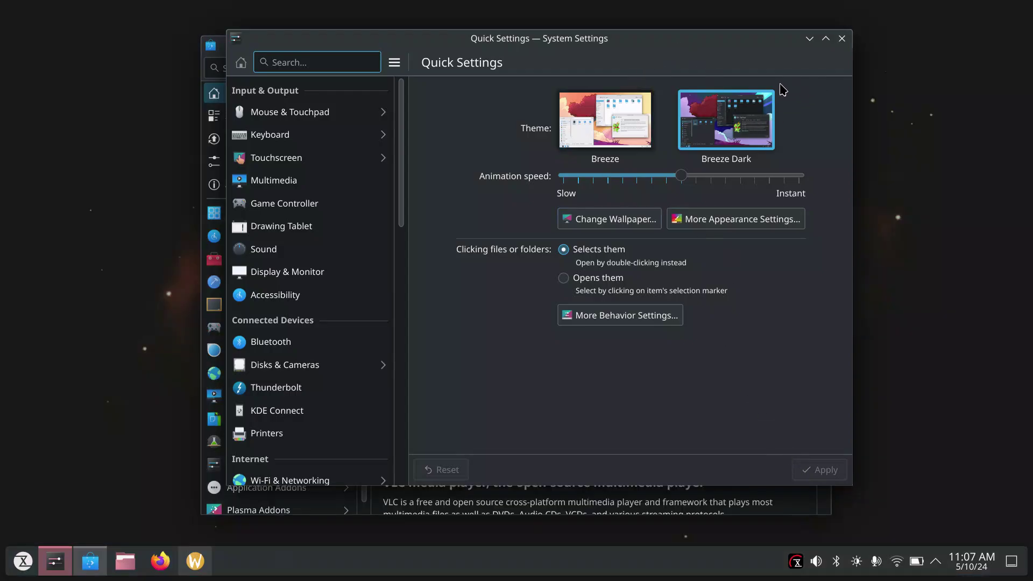
{"action": "left_click", "coordinate": [843, 38]}
- Scroll the VLC page, clear the Discover search box, and close Discover
{"action": "scroll", "coordinate": [655, 176], "scroll_direction": "right", "scroll_amount": 2}
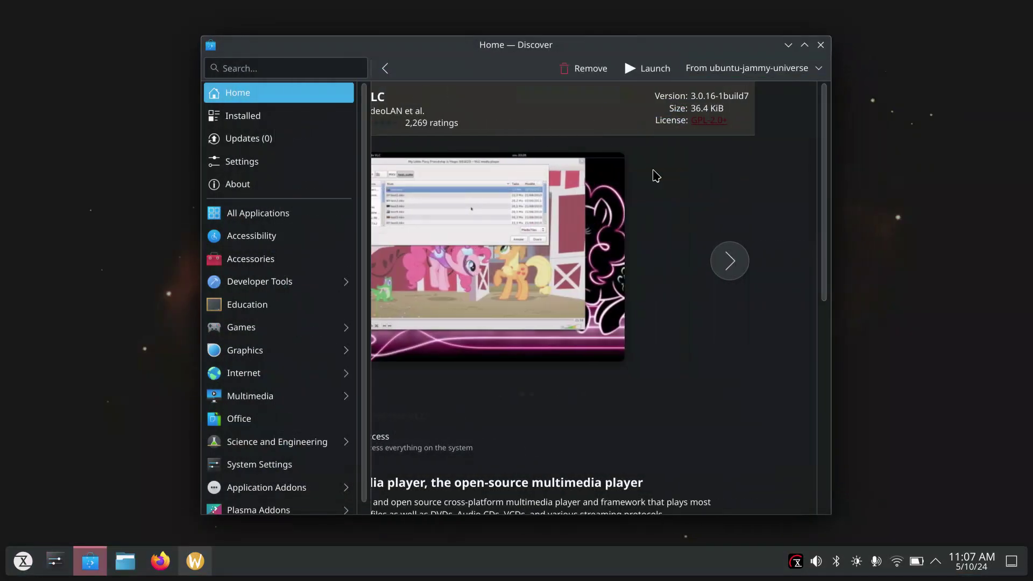
{"action": "scroll", "coordinate": [656, 176], "scroll_direction": "down", "scroll_amount": 4}
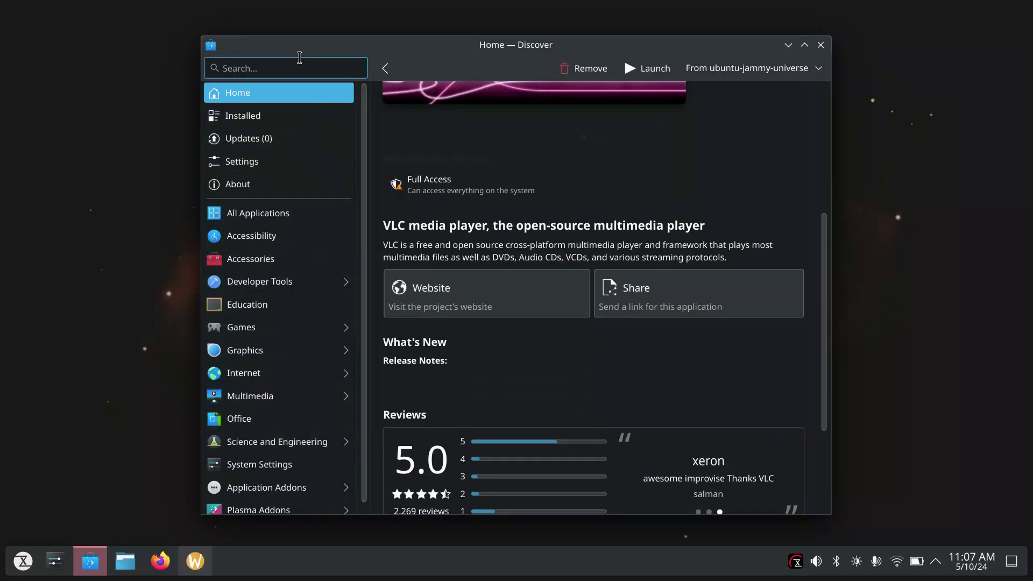
{"action": "type", "text": "mous"}
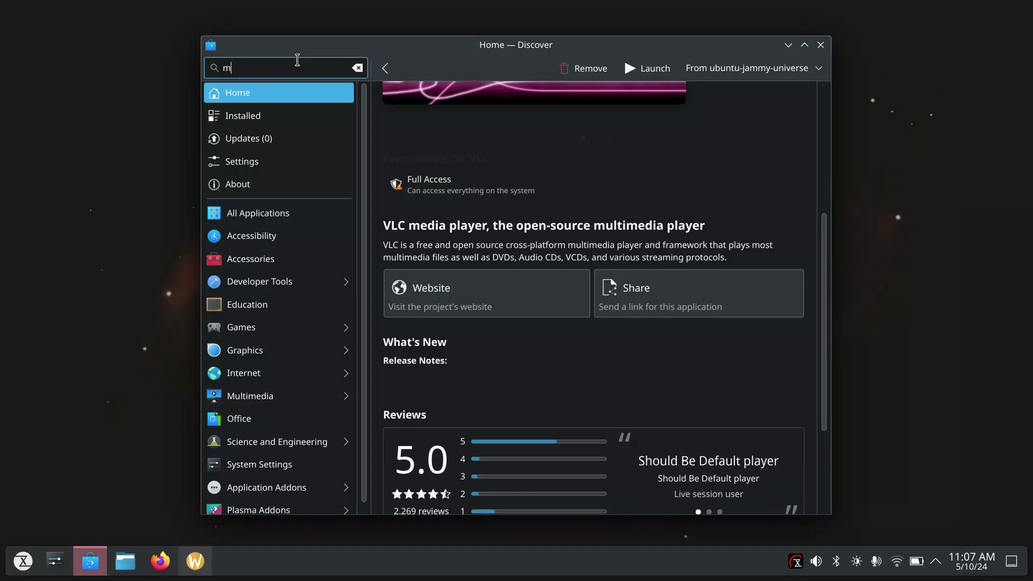
{"action": "key", "text": "BackSpace"}
{"action": "type", "text": "tra"}
{"action": "key", "text": "BackSpace"}
{"action": "key", "text": "BackSpace"}
{"action": "key", "text": "BackSpace"}
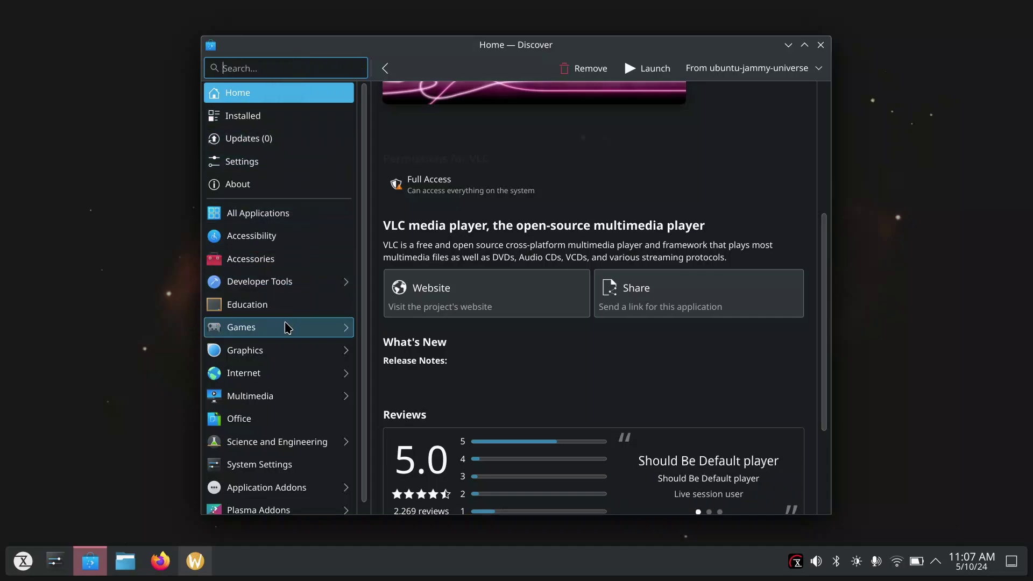
{"action": "scroll", "coordinate": [287, 326], "scroll_direction": "down", "scroll_amount": 1}
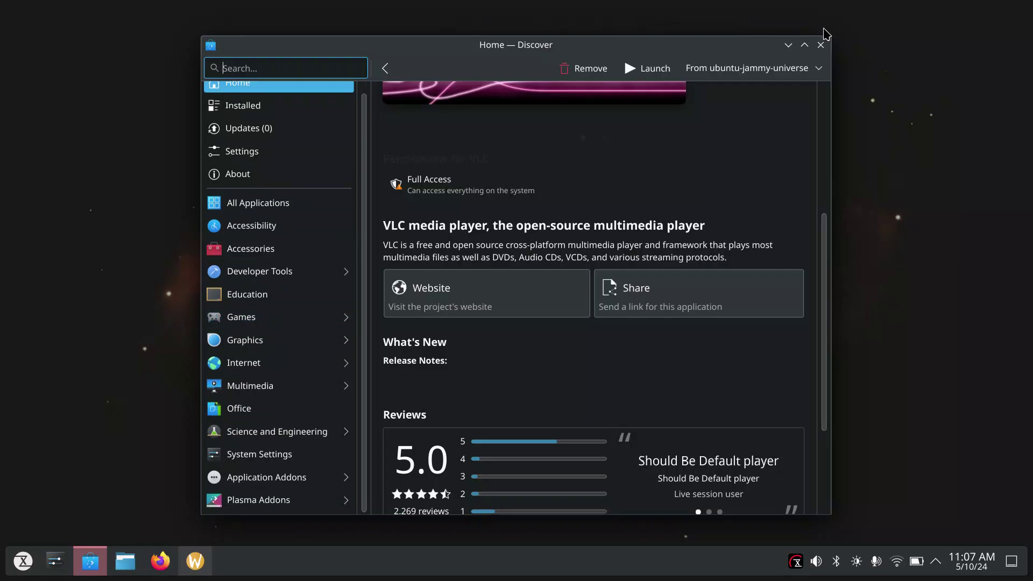
{"action": "left_click", "coordinate": [819, 47]}
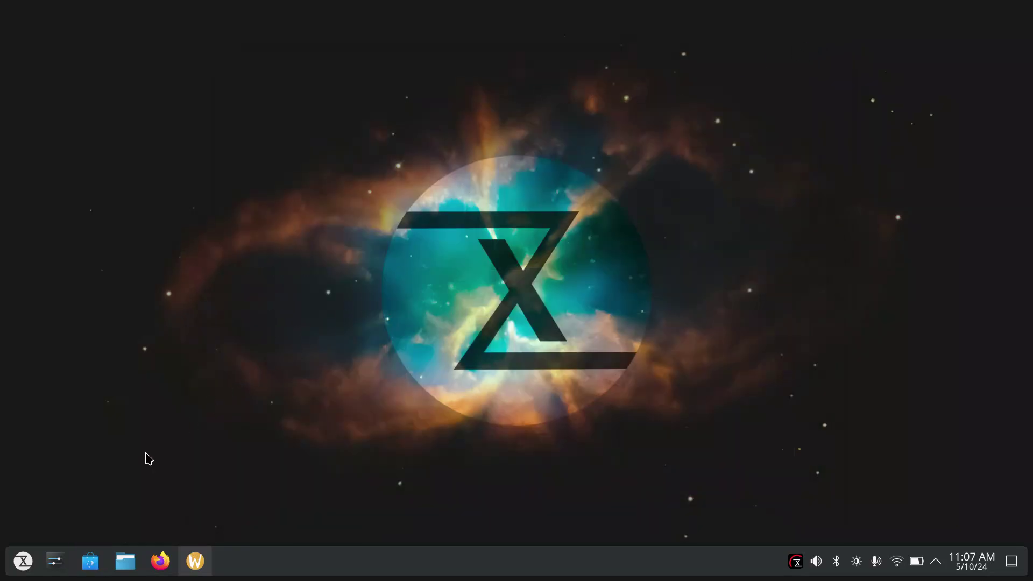
- Launch System Settings from the launcher and show the Mouse & Touchpad settings
{"action": "left_click", "coordinate": [21, 563]}
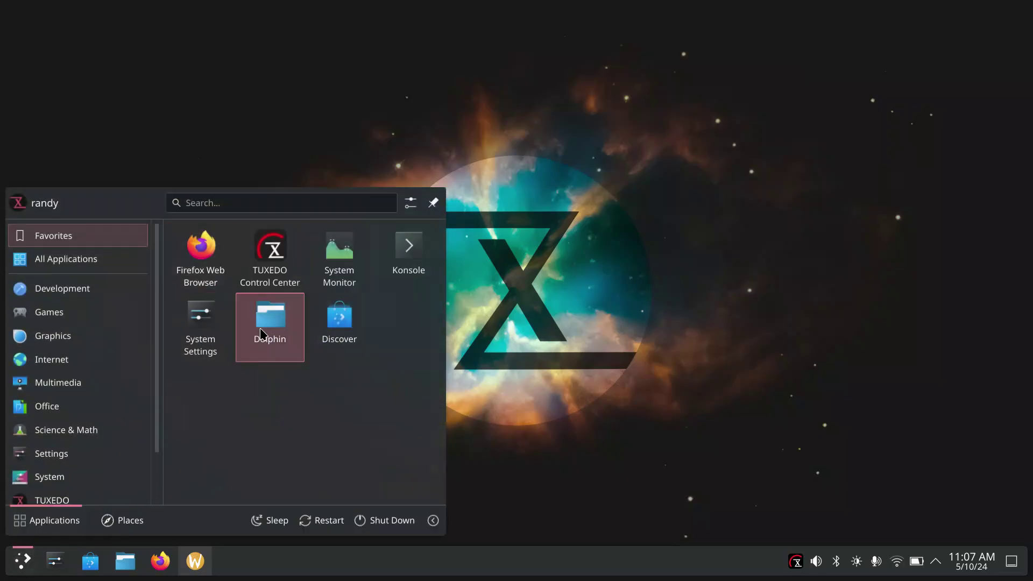
{"action": "left_click", "coordinate": [202, 324]}
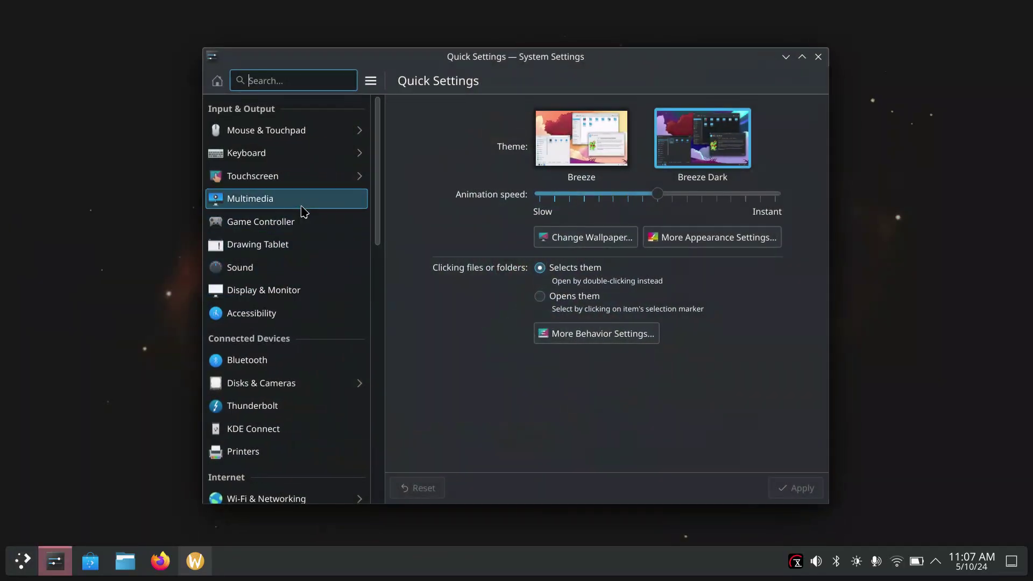
{"action": "left_click", "coordinate": [277, 131]}
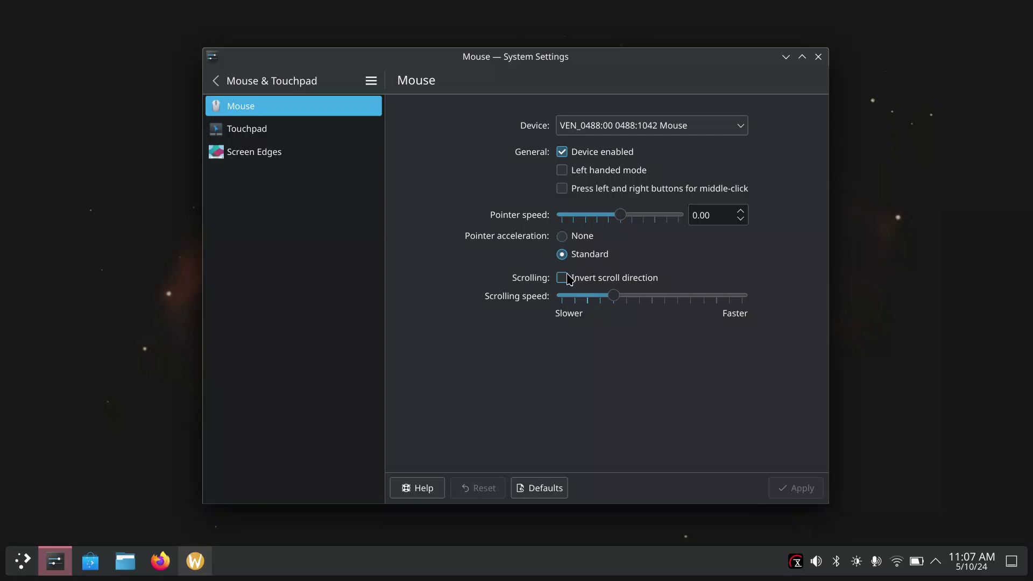
- Tick 'Invert scroll direction (Natural scrolling)' on the Touchpad page and apply it
{"action": "left_click", "coordinate": [319, 138]}
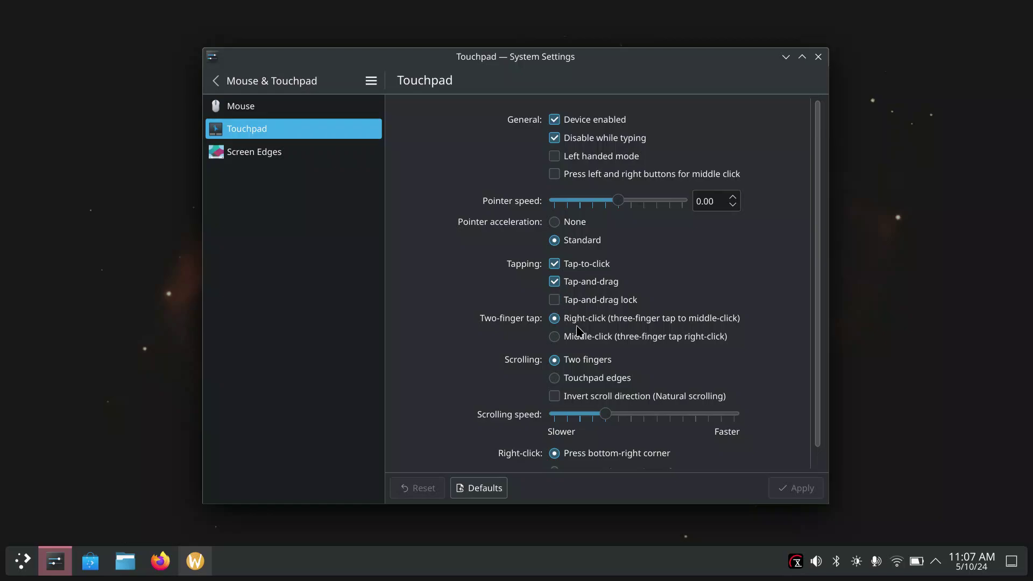
{"action": "left_click", "coordinate": [565, 398]}
{"action": "left_click", "coordinate": [797, 488]}
{"action": "scroll", "coordinate": [710, 381], "scroll_direction": "down", "scroll_amount": 1}
{"action": "scroll", "coordinate": [707, 383], "scroll_direction": "up", "scroll_amount": 1}
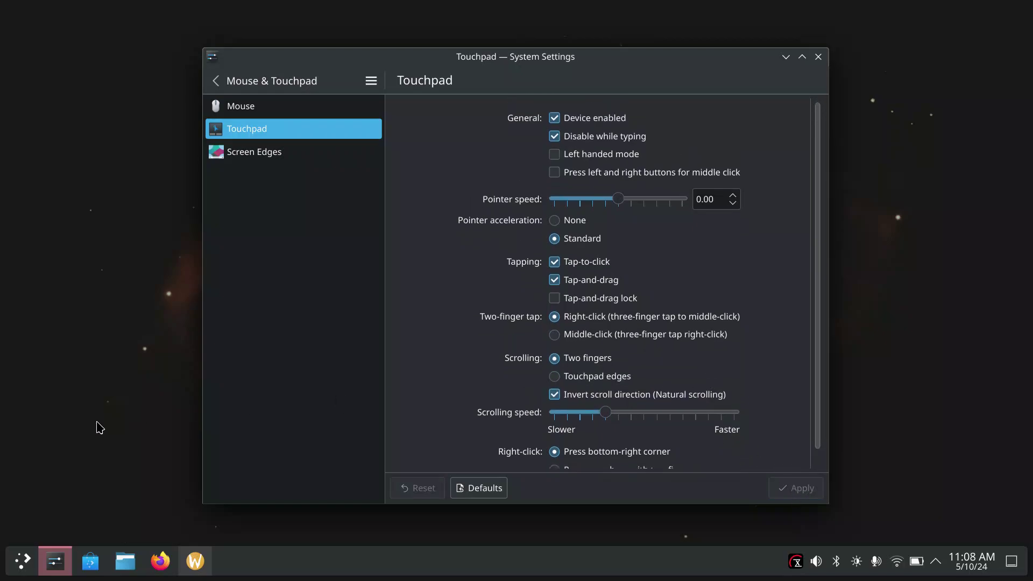
{"action": "left_click", "coordinate": [159, 561]}
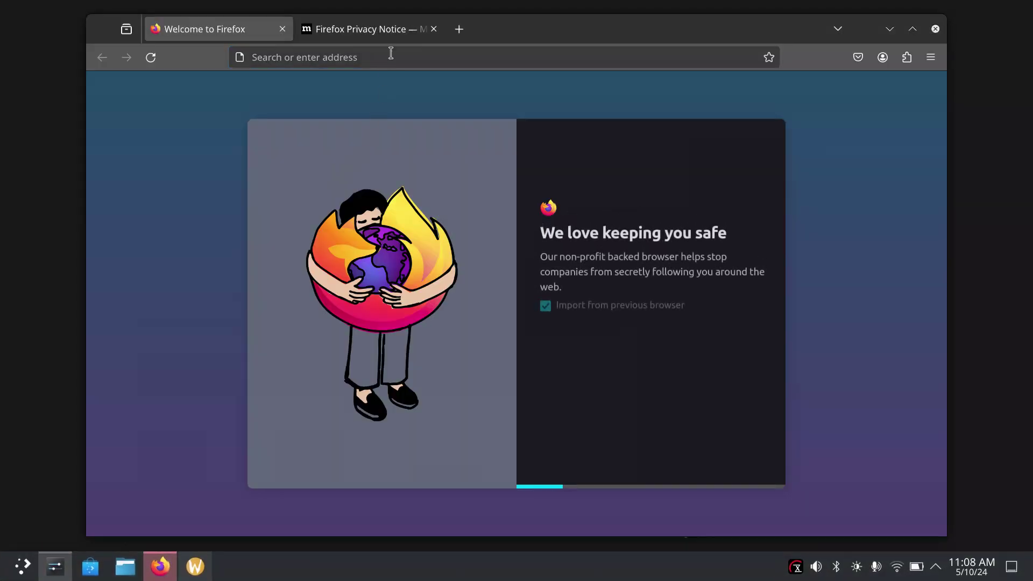
- Search Google for 'linux blog' and open the Linux Foundation Blog result
{"action": "left_click", "coordinate": [386, 56]}
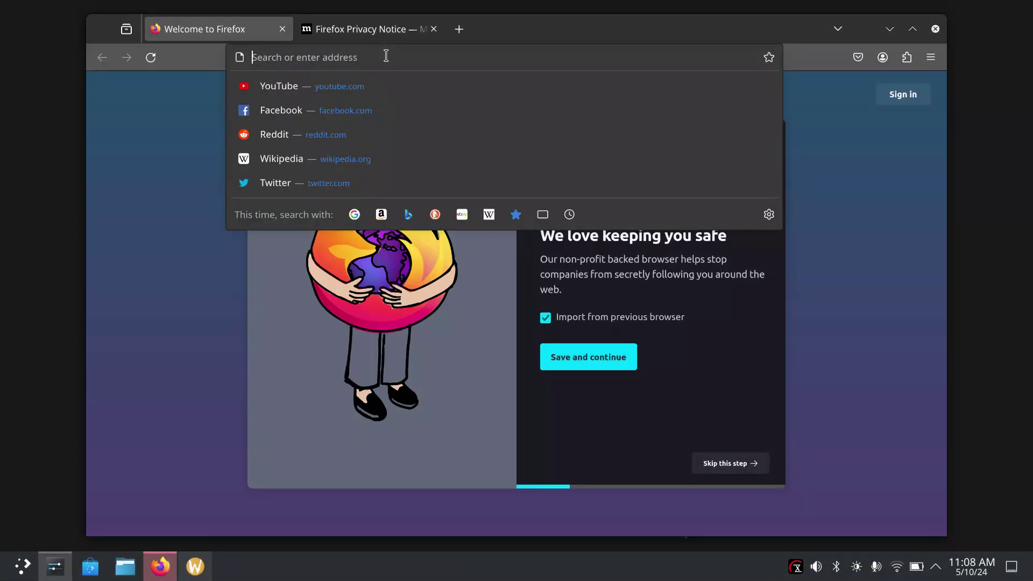
{"action": "type", "text": "linux blog"}
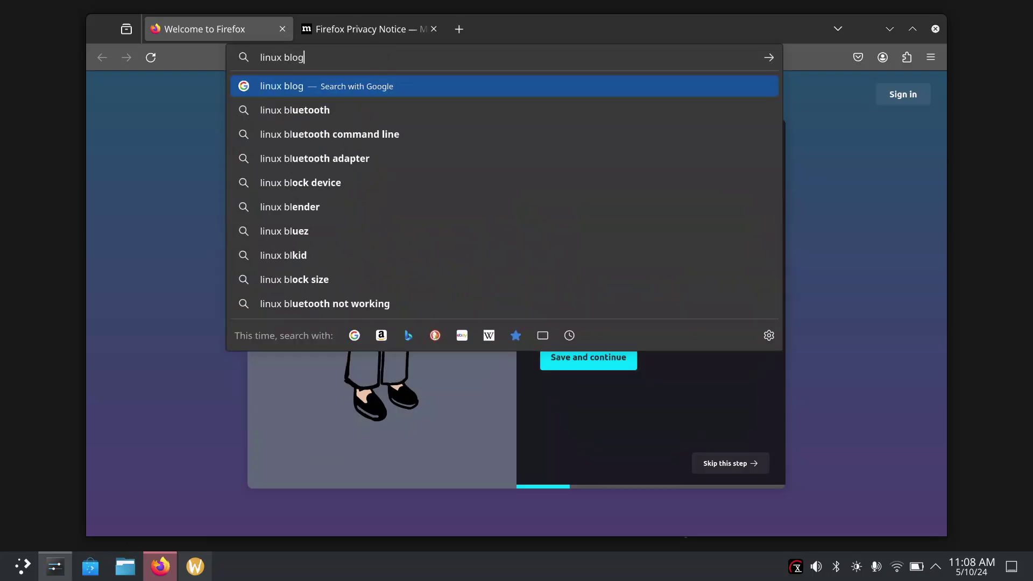
{"action": "key", "text": "Return"}
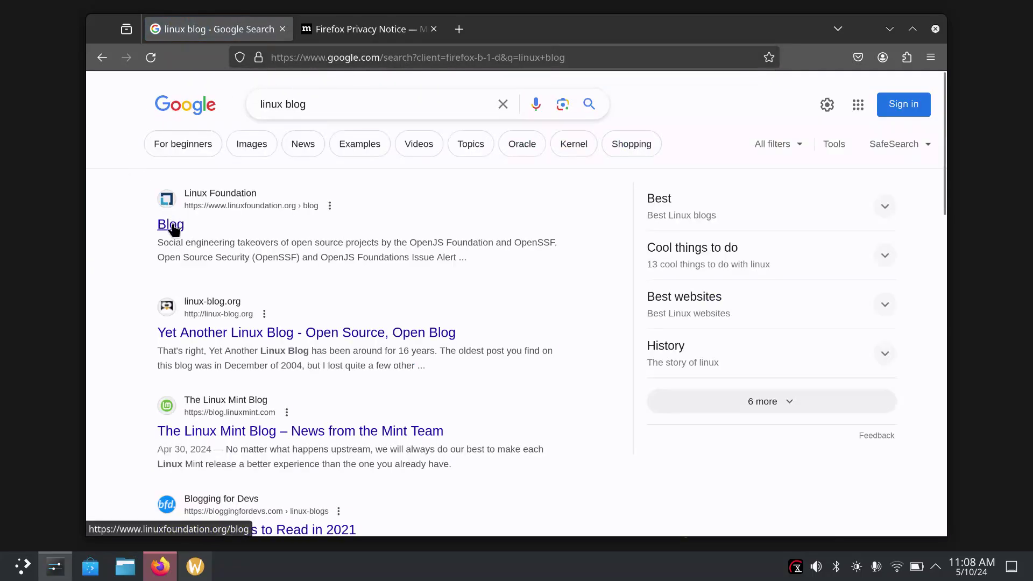
{"action": "left_click", "coordinate": [172, 226]}
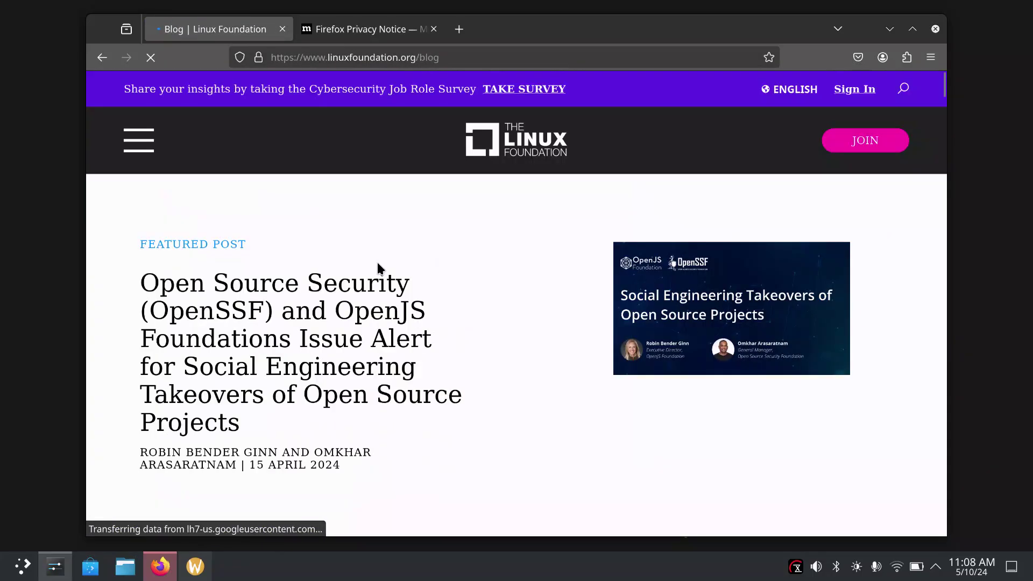
- Scroll through the Linux Foundation blog posts, then close the blog tab
{"action": "scroll", "coordinate": [382, 268], "scroll_direction": "down", "scroll_amount": 15}
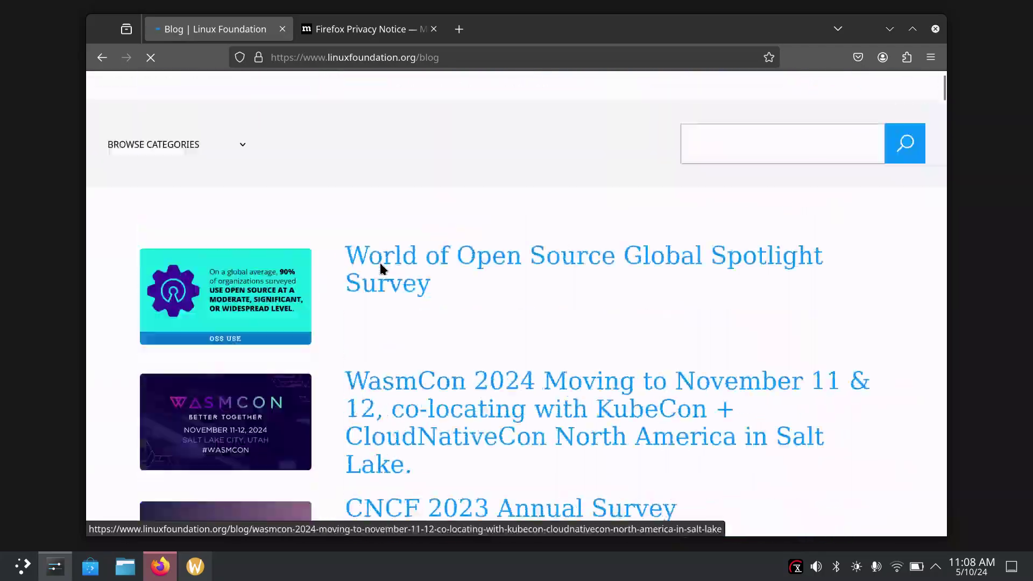
{"action": "scroll", "coordinate": [382, 268], "scroll_direction": "down", "scroll_amount": 20}
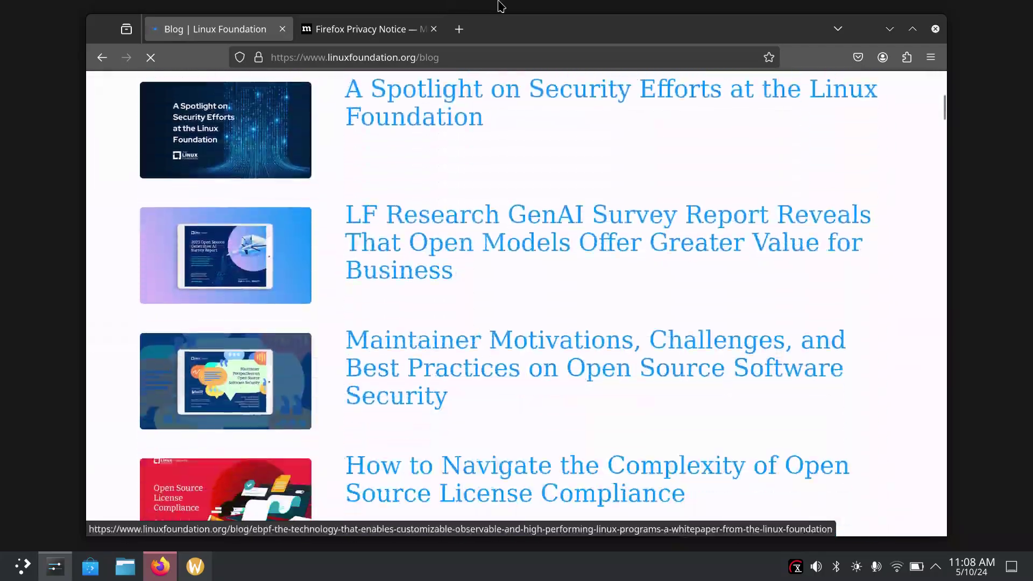
{"action": "scroll", "coordinate": [454, 189], "scroll_direction": "down", "scroll_amount": 20}
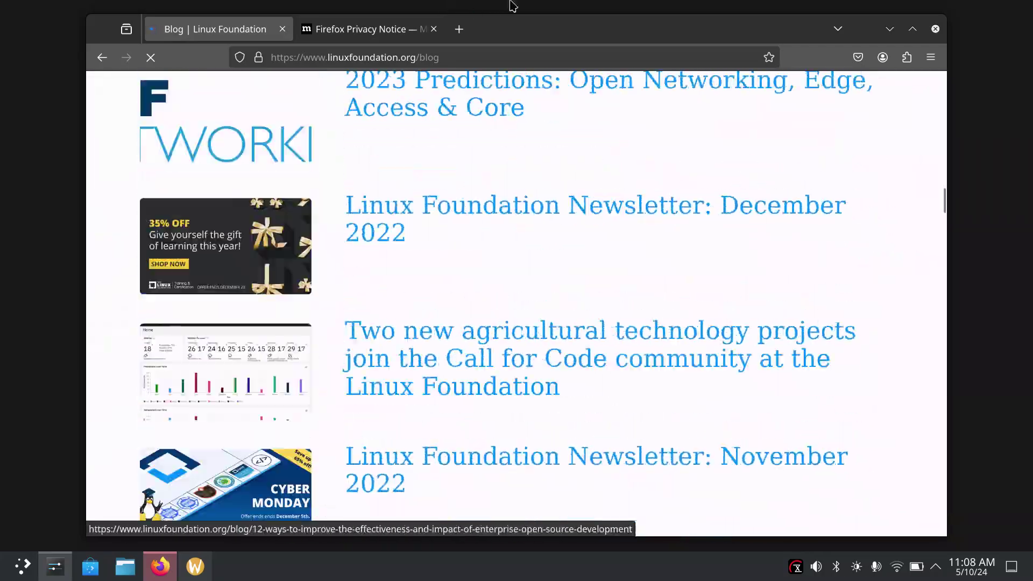
{"action": "scroll", "coordinate": [598, 293], "scroll_direction": "down", "scroll_amount": 20}
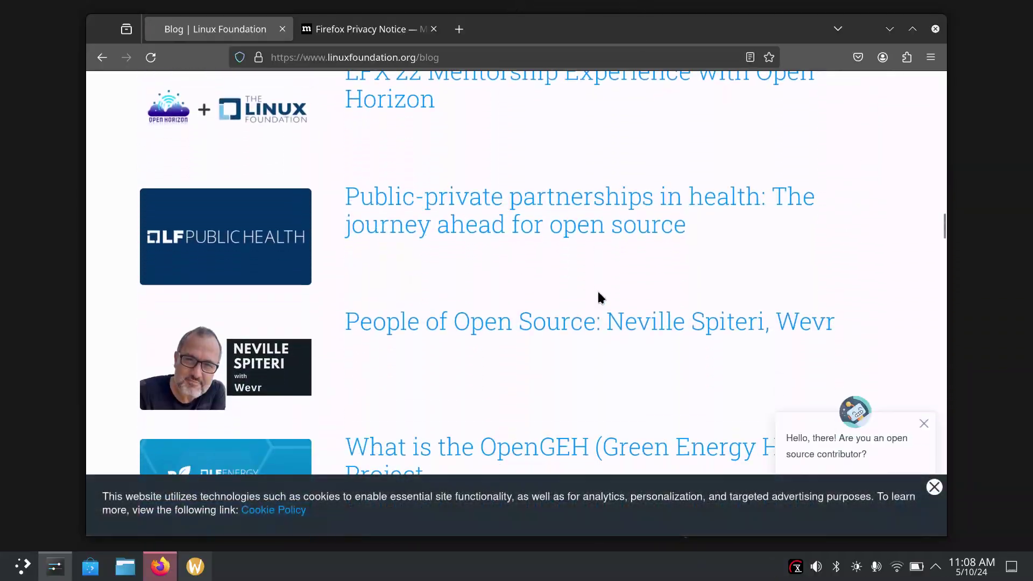
{"action": "scroll", "coordinate": [600, 296], "scroll_direction": "up", "scroll_amount": 20}
{"action": "scroll", "coordinate": [601, 299], "scroll_direction": "down", "scroll_amount": 20}
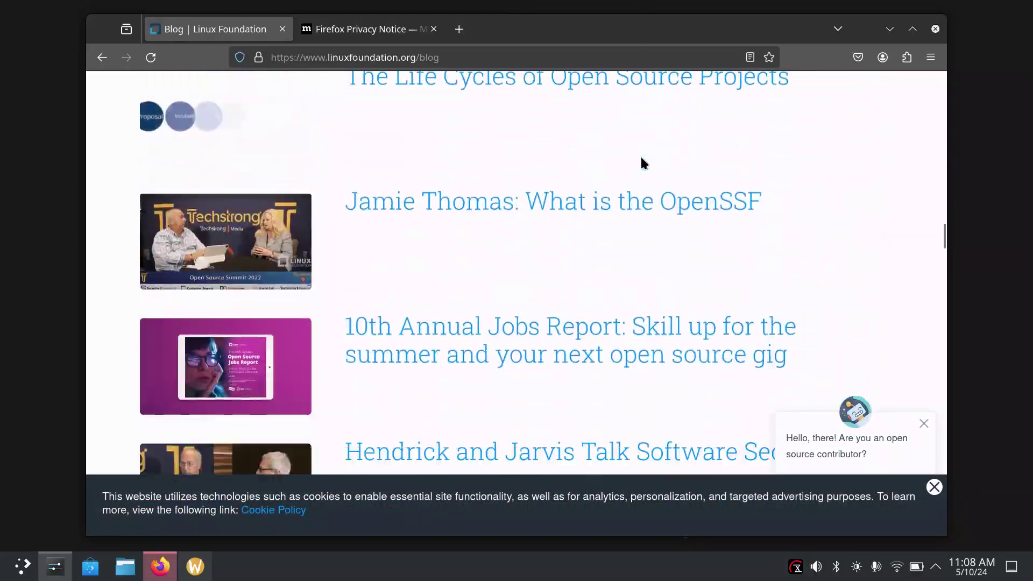
{"action": "scroll", "coordinate": [643, 162], "scroll_direction": "down", "scroll_amount": 20}
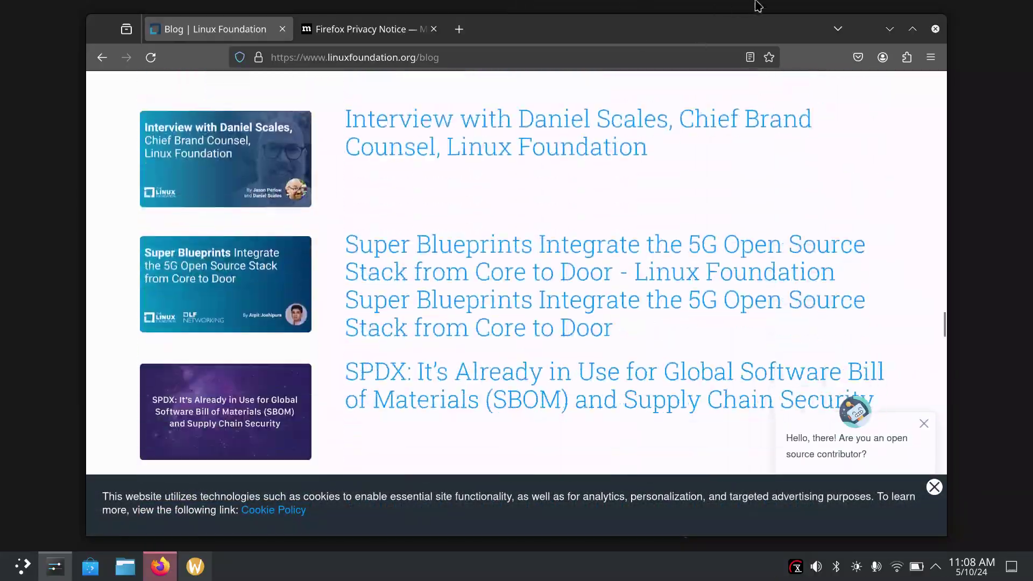
{"action": "left_click", "coordinate": [282, 29]}
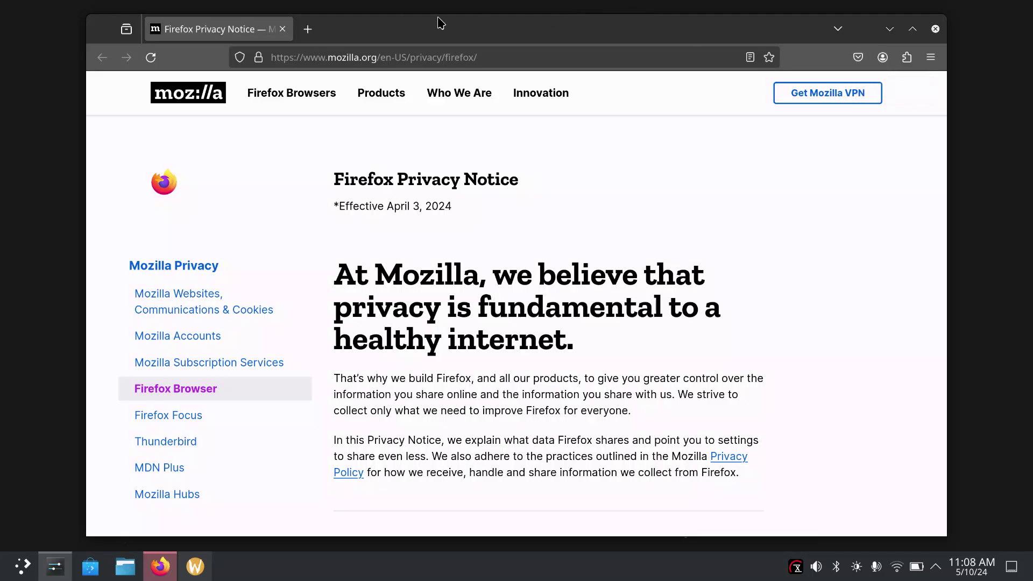
- Close the Firefox Privacy Notice tab to quit Firefox
{"action": "left_click", "coordinate": [287, 30]}
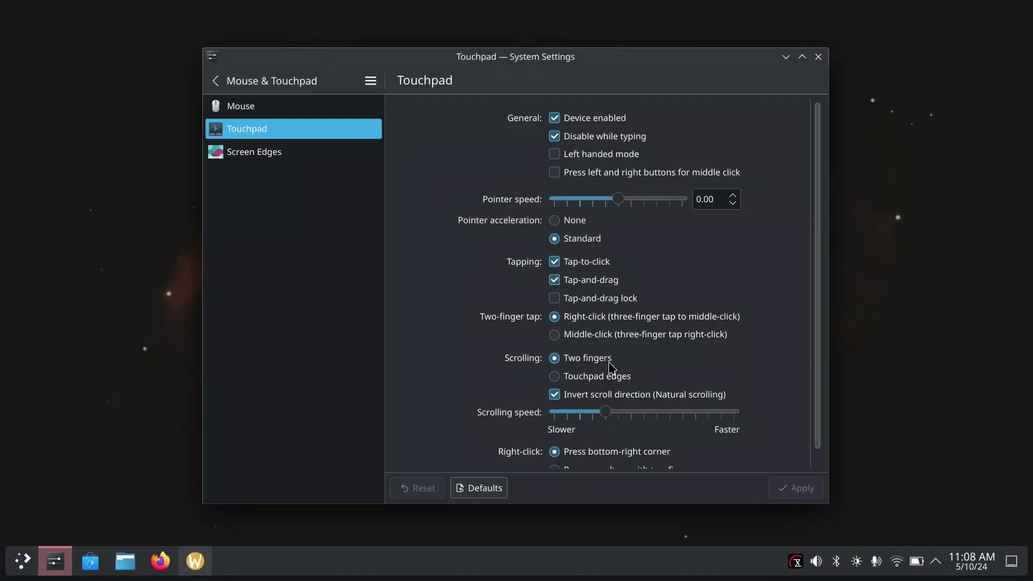
{"action": "scroll", "coordinate": [611, 368], "scroll_direction": "down", "scroll_amount": 1}
{"action": "scroll", "coordinate": [614, 368], "scroll_direction": "up", "scroll_amount": 1}
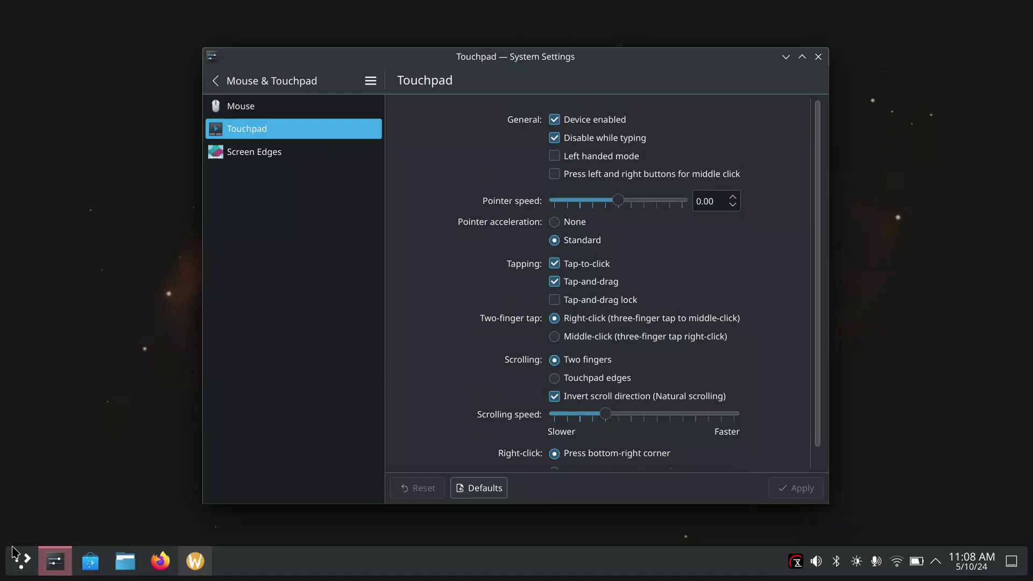
- Open the application launcher and browse Internet, Multimedia and Office down to System
{"action": "left_click", "coordinate": [21, 562]}
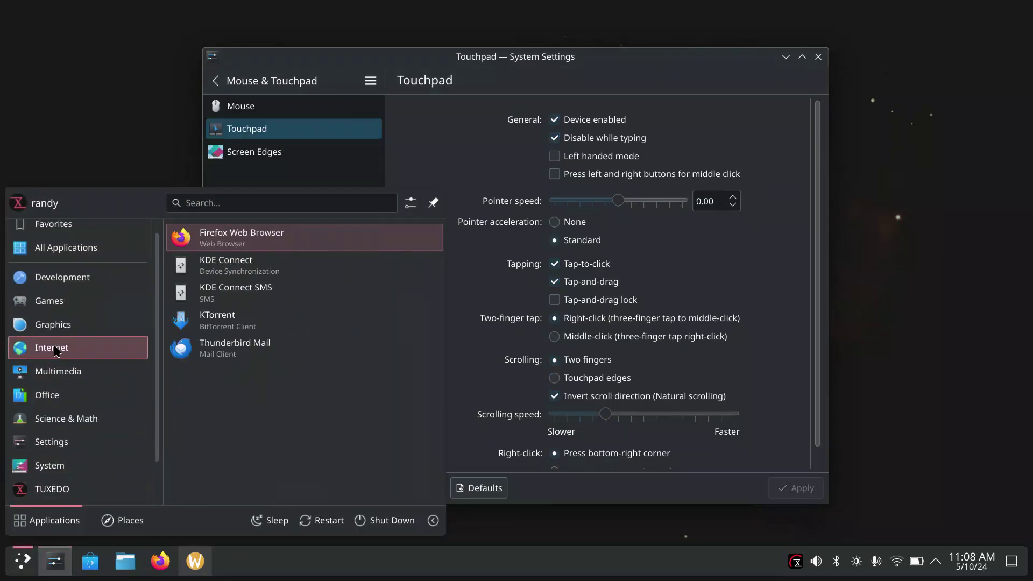
{"action": "mouse_move", "coordinate": [50, 369]}
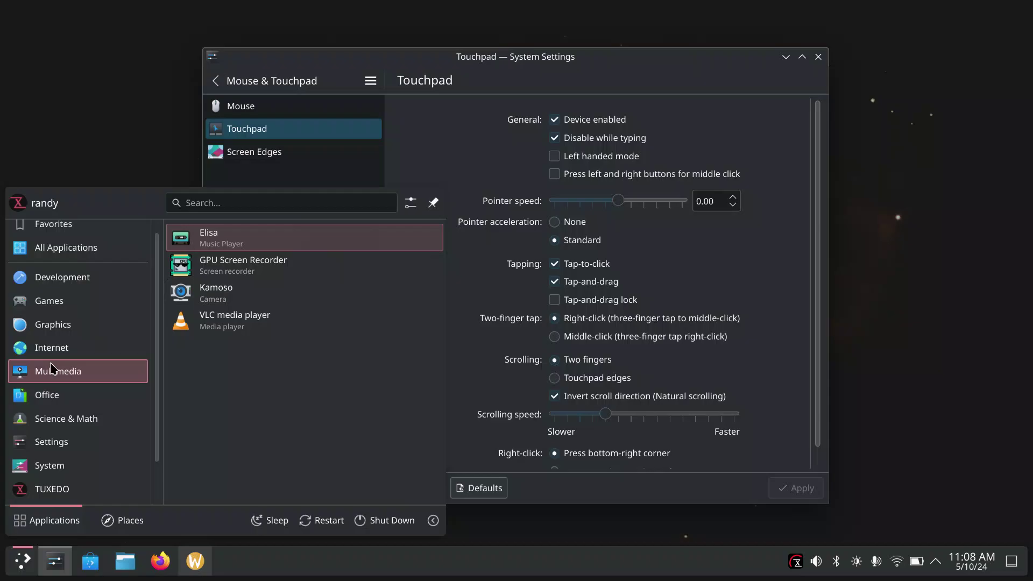
{"action": "mouse_move", "coordinate": [52, 398]}
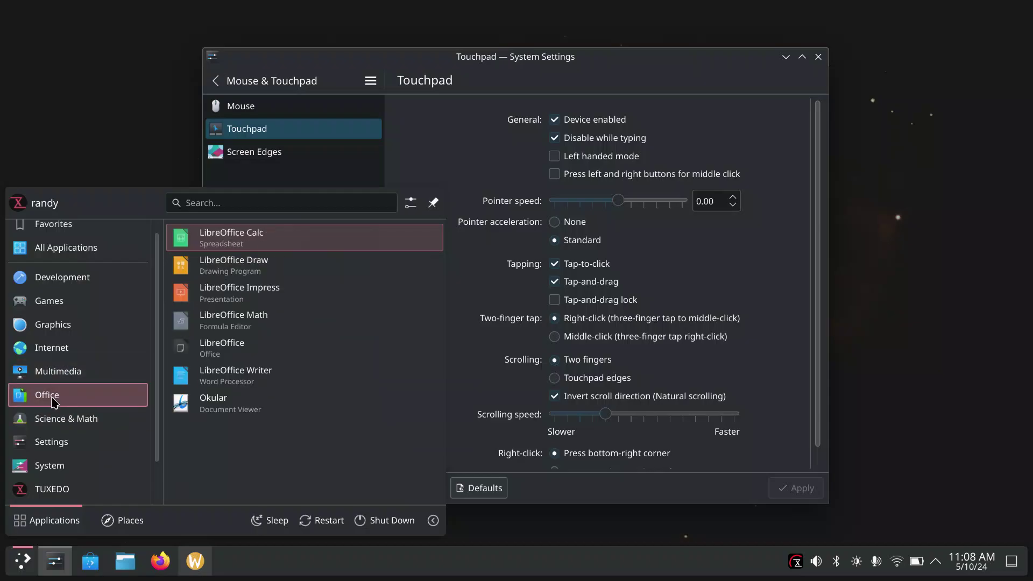
{"action": "mouse_move", "coordinate": [54, 428]}
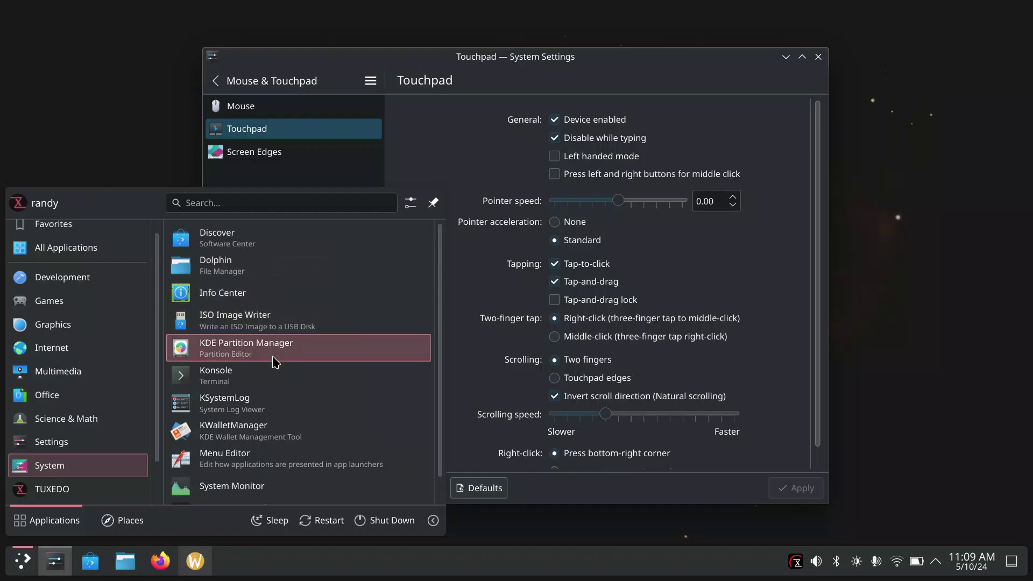
{"action": "scroll", "coordinate": [261, 387], "scroll_direction": "down", "scroll_amount": 1}
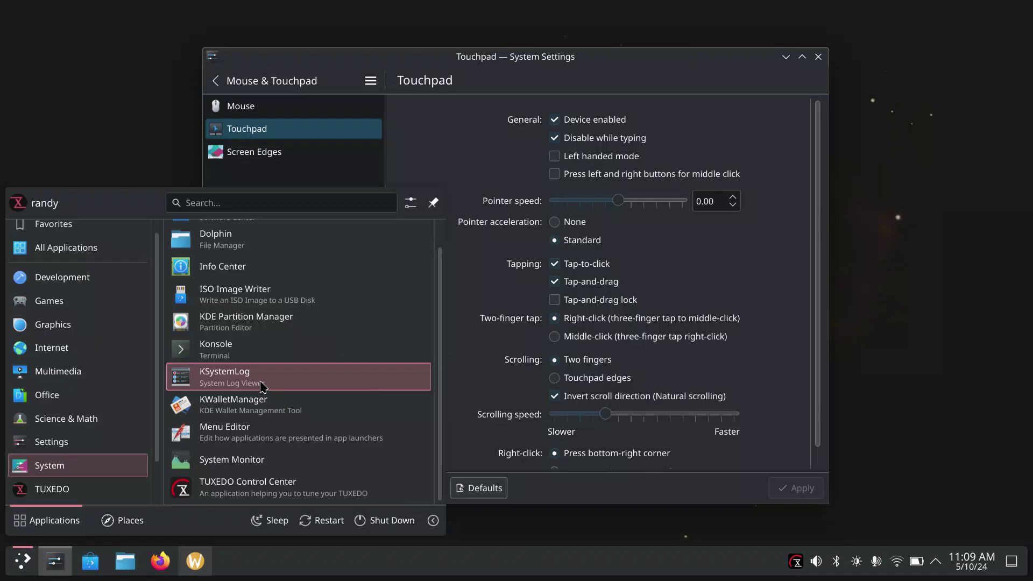
- Launch System Monitor, check its memory, disk and CPU Overview, then close it
{"action": "left_click", "coordinate": [261, 462]}
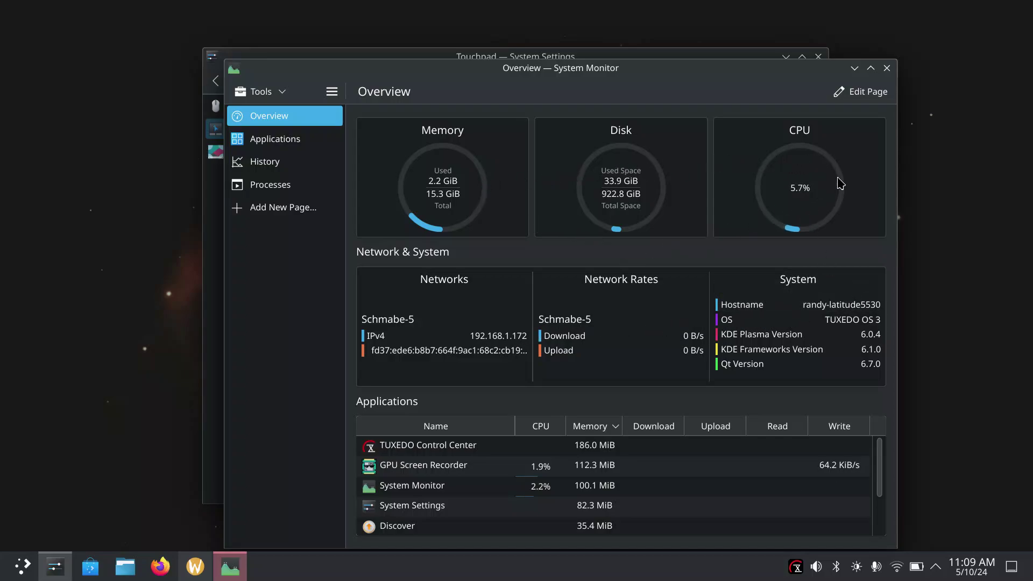
{"action": "left_click", "coordinate": [888, 69]}
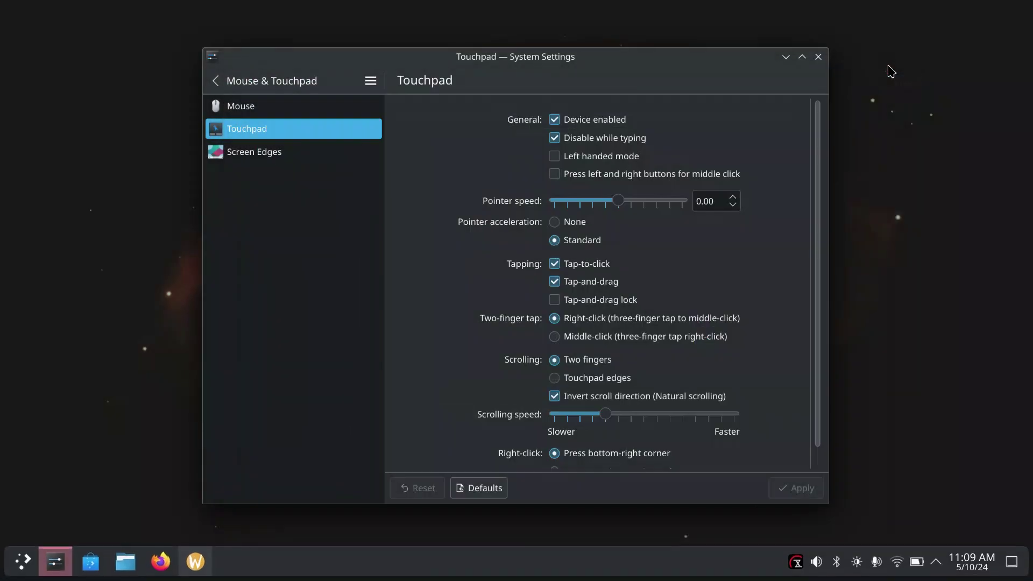
- Reopen the launcher and browse Settings, System, Office and Help down to Science & Math
{"action": "left_click", "coordinate": [23, 565]}
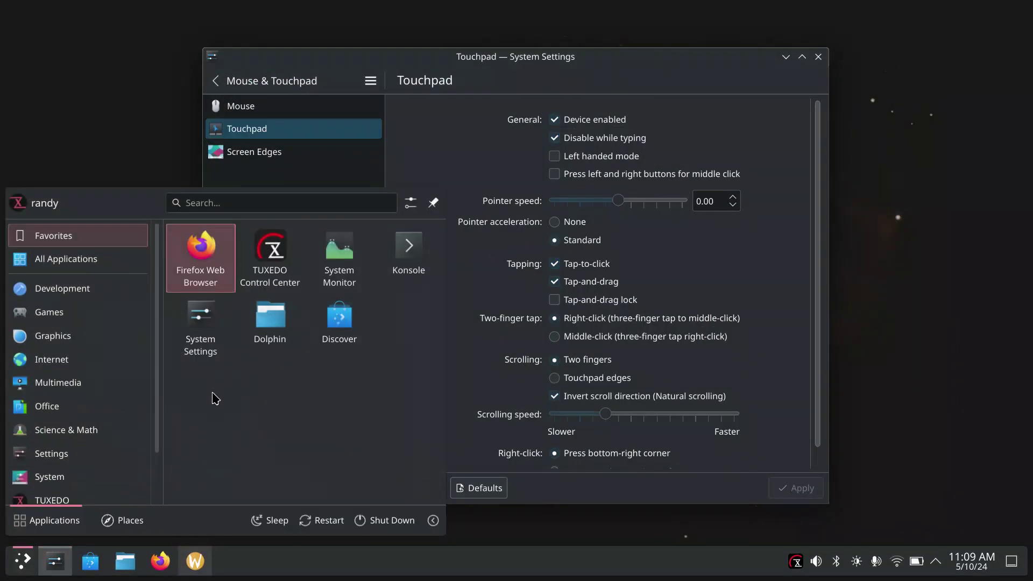
{"action": "scroll", "coordinate": [81, 430], "scroll_direction": "down", "scroll_amount": 2}
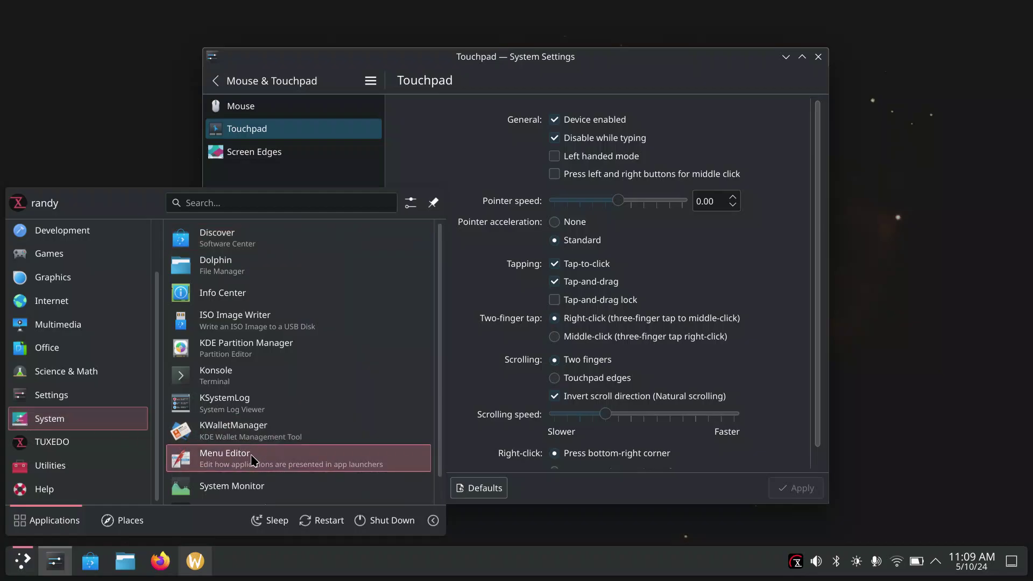
{"action": "mouse_move", "coordinate": [75, 381]}
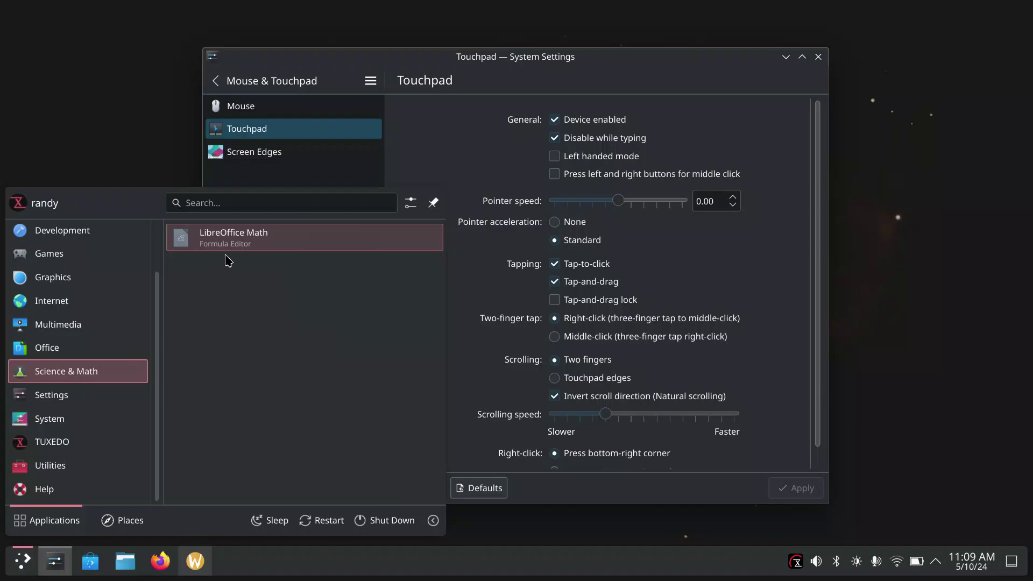
{"action": "mouse_move", "coordinate": [61, 357]}
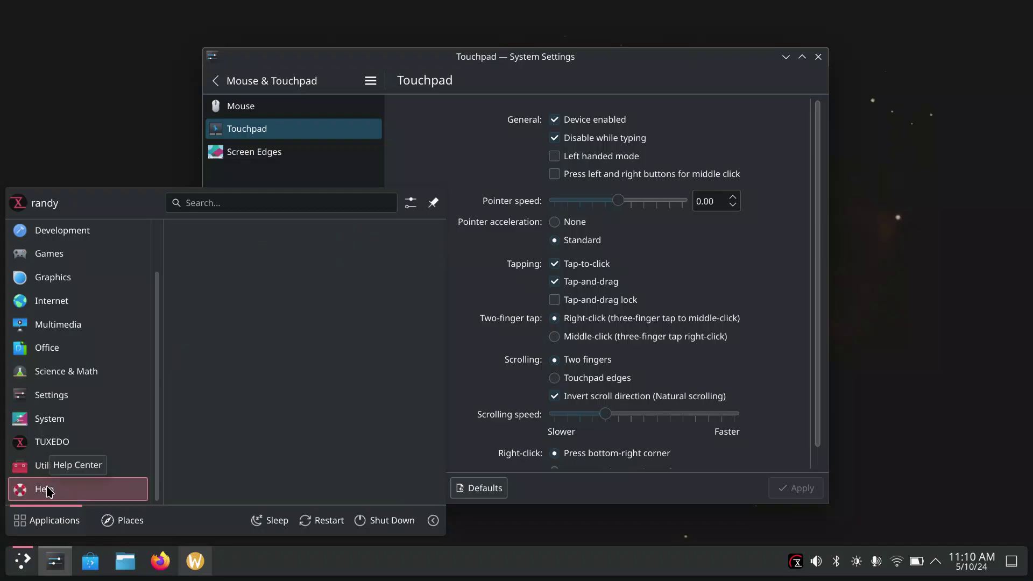
{"action": "mouse_move", "coordinate": [90, 371]}
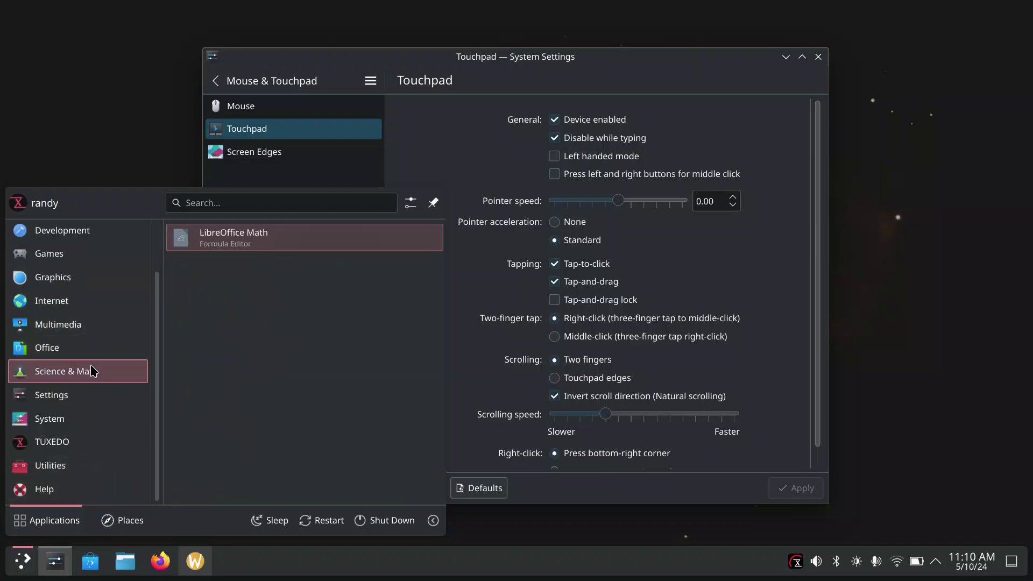